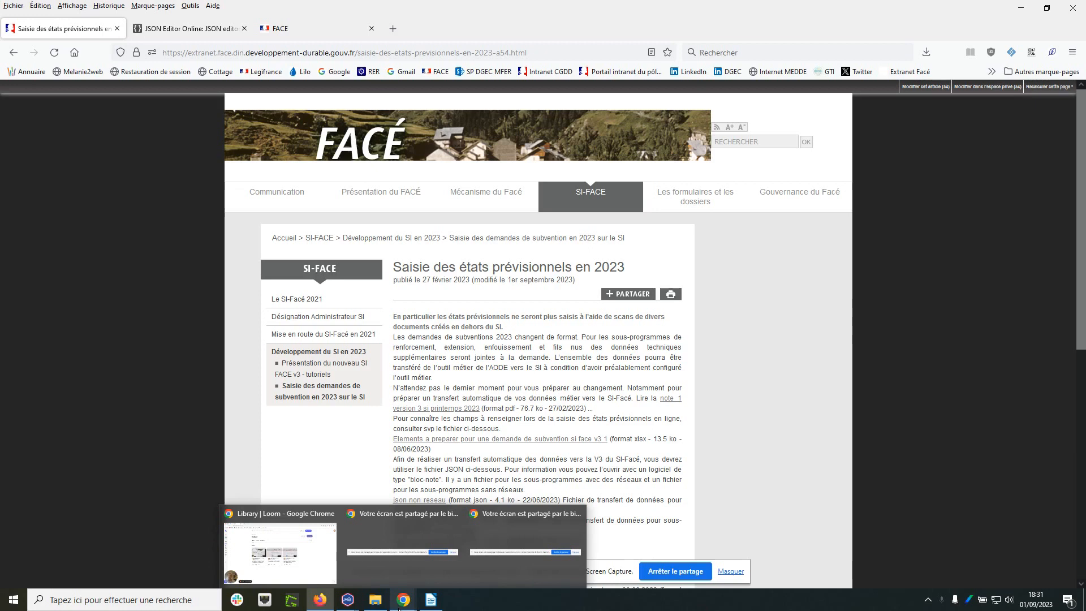
Open the full article "Saisie des états prévisionnels en 2023" from the SI-FACE section "Développement du SI en 2023".
mouse_move(591, 196)
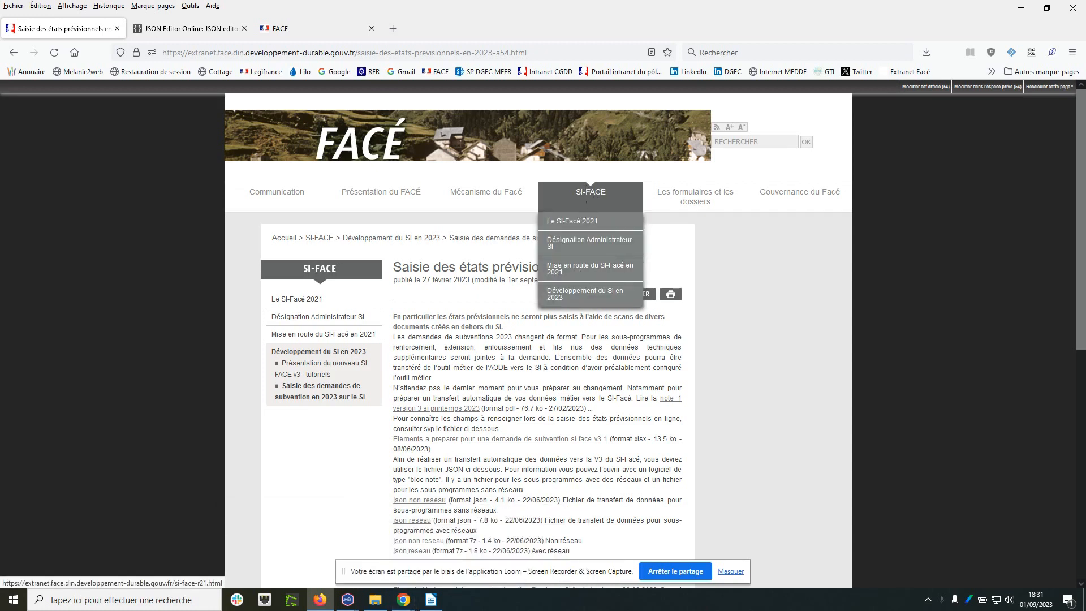
left_click(577, 292)
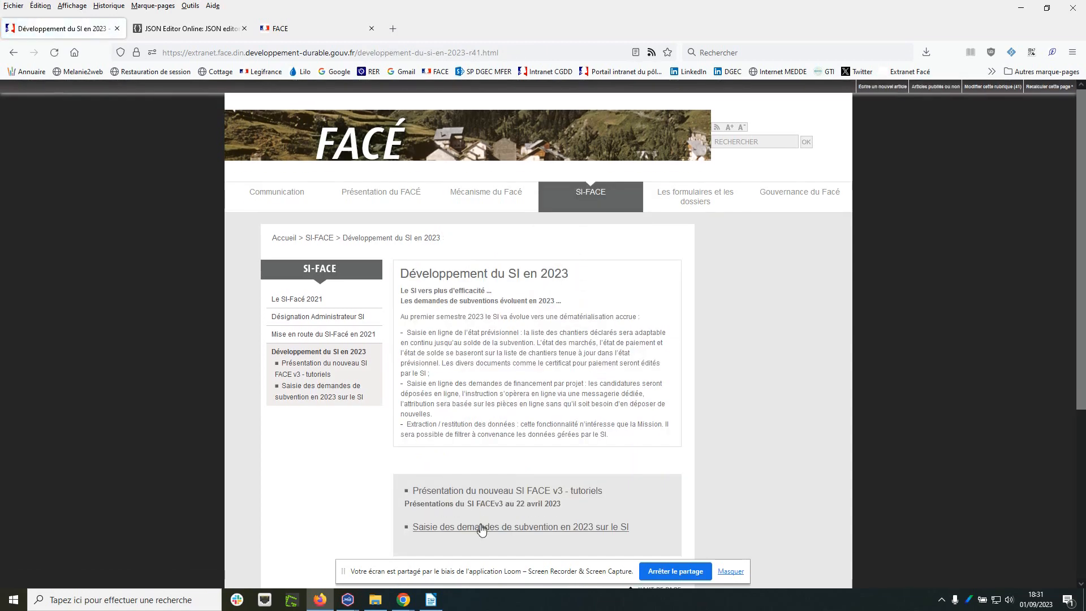
left_click(481, 528)
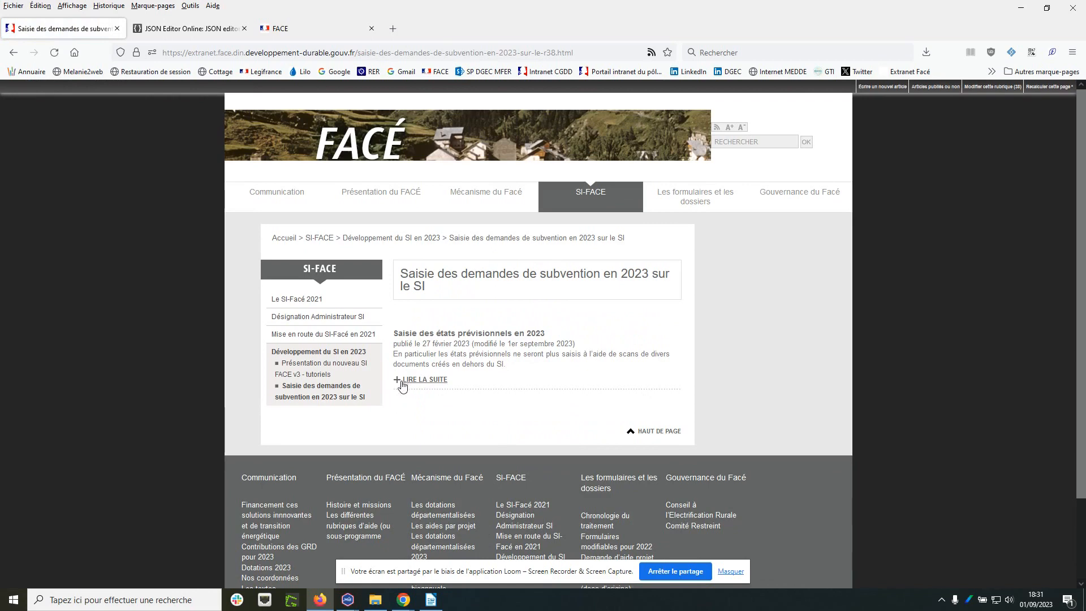
left_click(401, 381)
Download the Etape 1 Mode emploi docx guide and the Etape 1 fichier preparation exportation Excel vers json workbook.
scroll(459, 367, "down", 4)
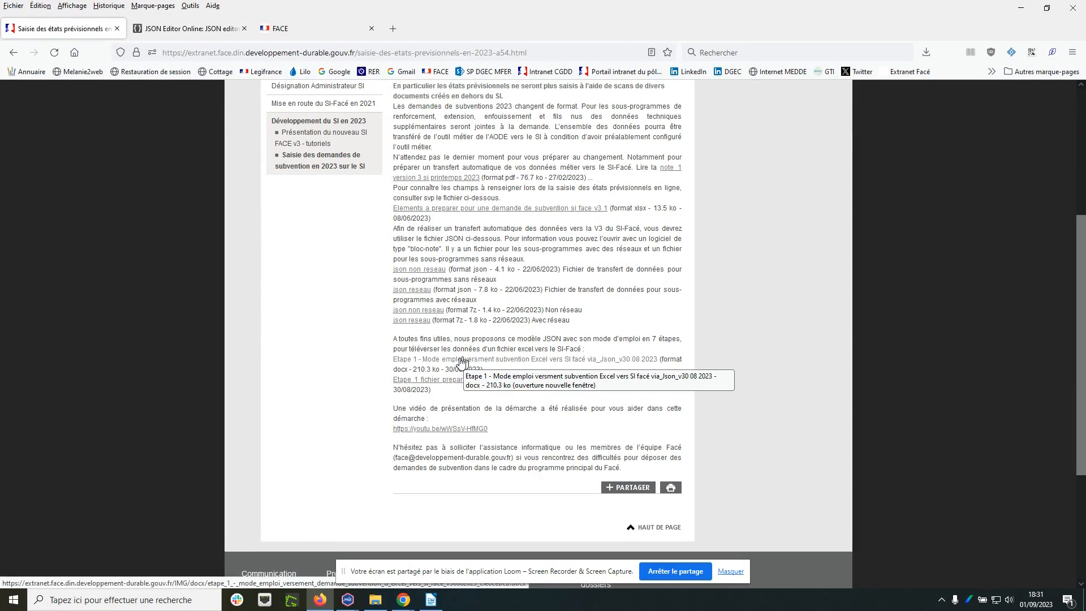
left_click(461, 362)
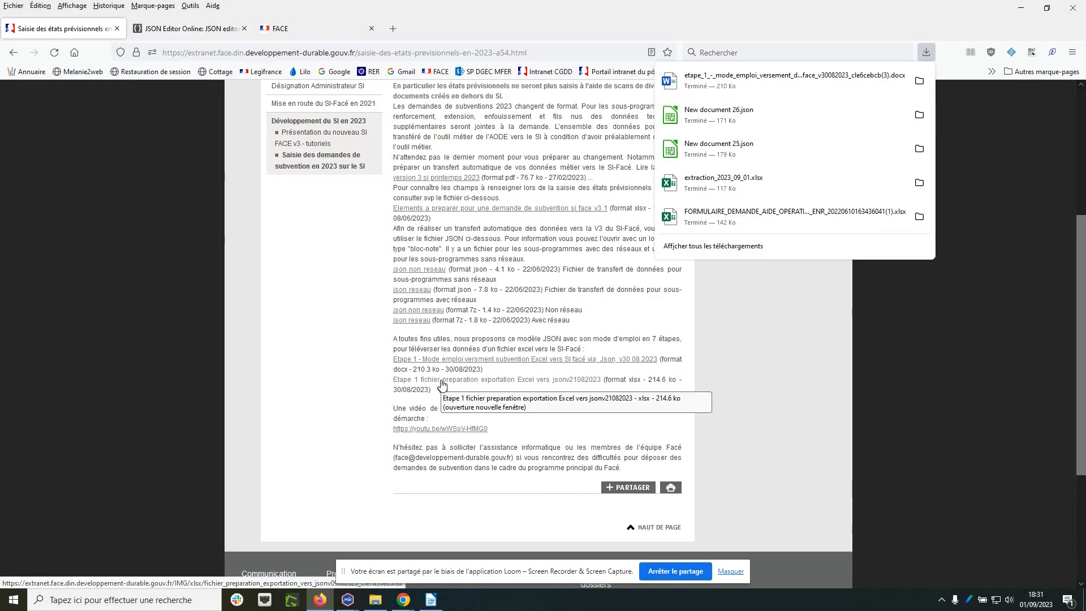
left_click(442, 384)
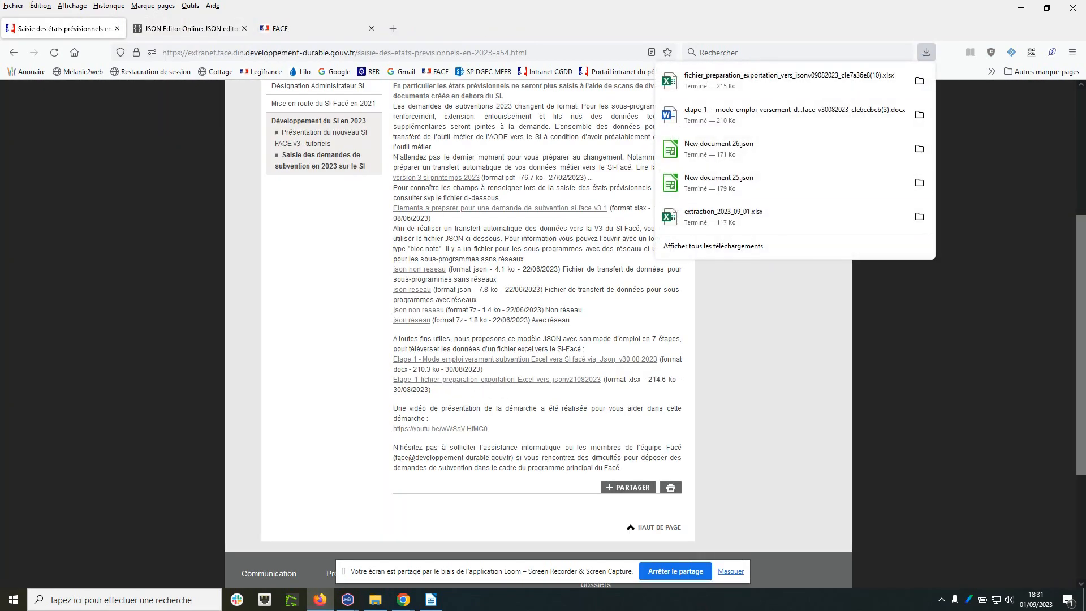
Switch to the Excel workbook "Etape 3 - Fichier transfert donnees_v08082023_Renf2023dep07.xlsx" and update its external links.
left_click(789, 80)
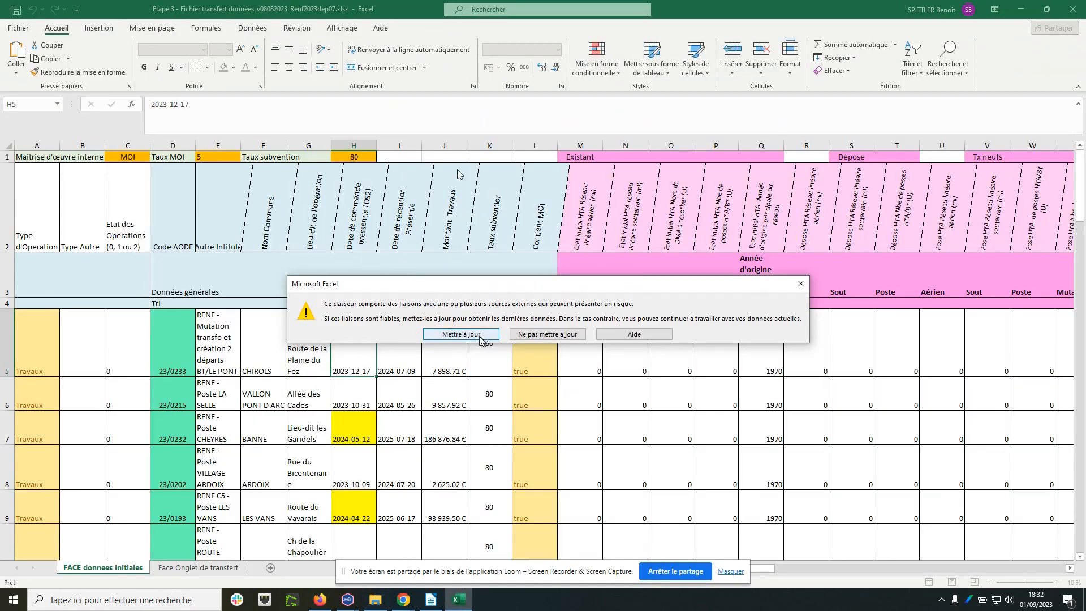
left_click(479, 335)
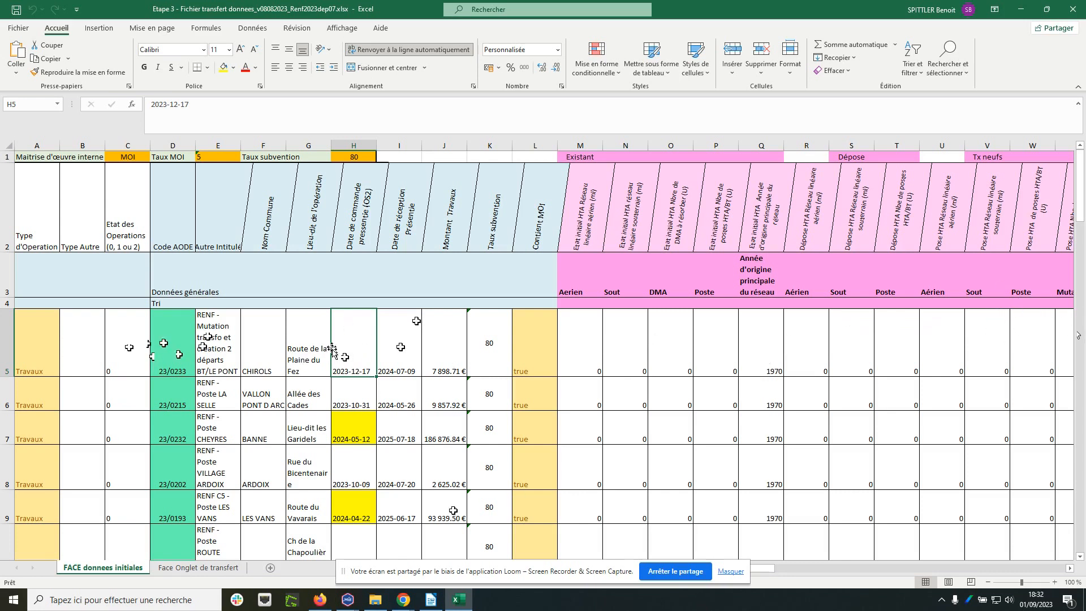
Replace all formulas on the whole Face Onglet de transfert sheet with their values and check cells D5 and F5.
left_click(183, 568)
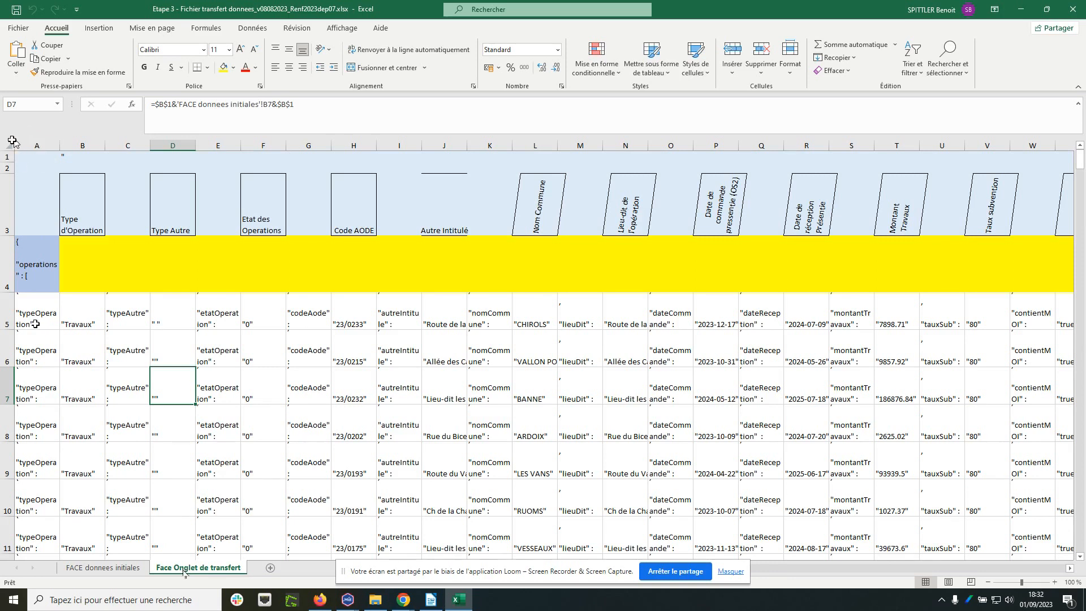
left_click(263, 317)
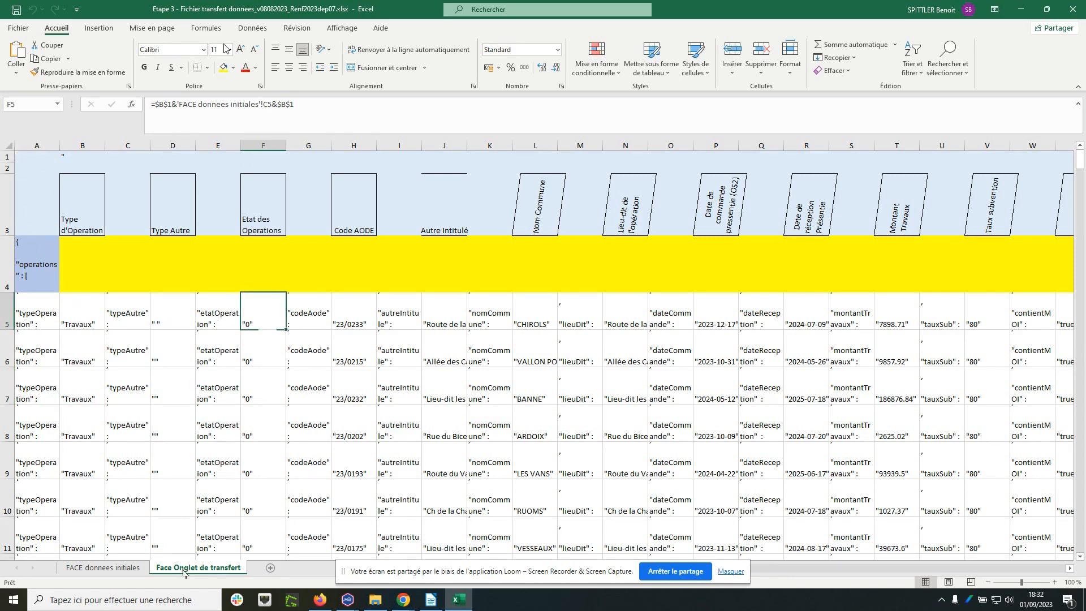
left_click(8, 148)
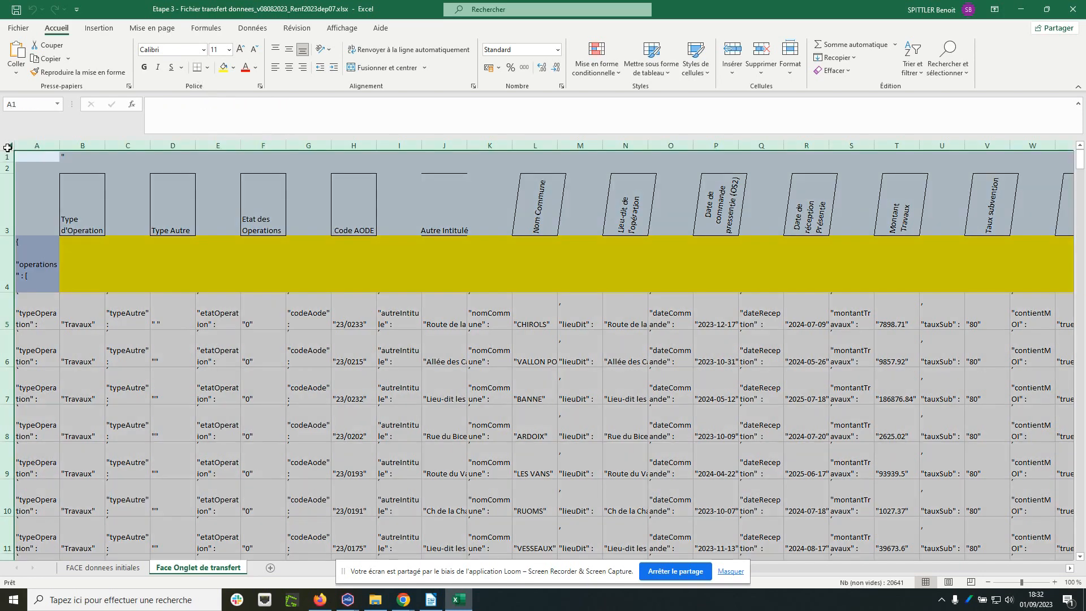
left_click(48, 58)
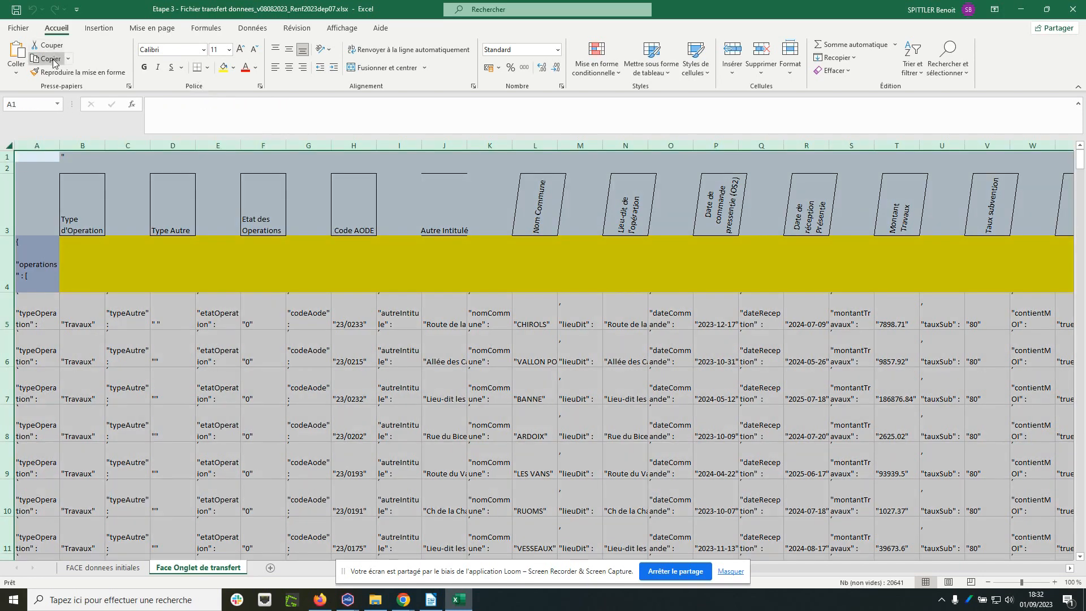
right_click(85, 314)
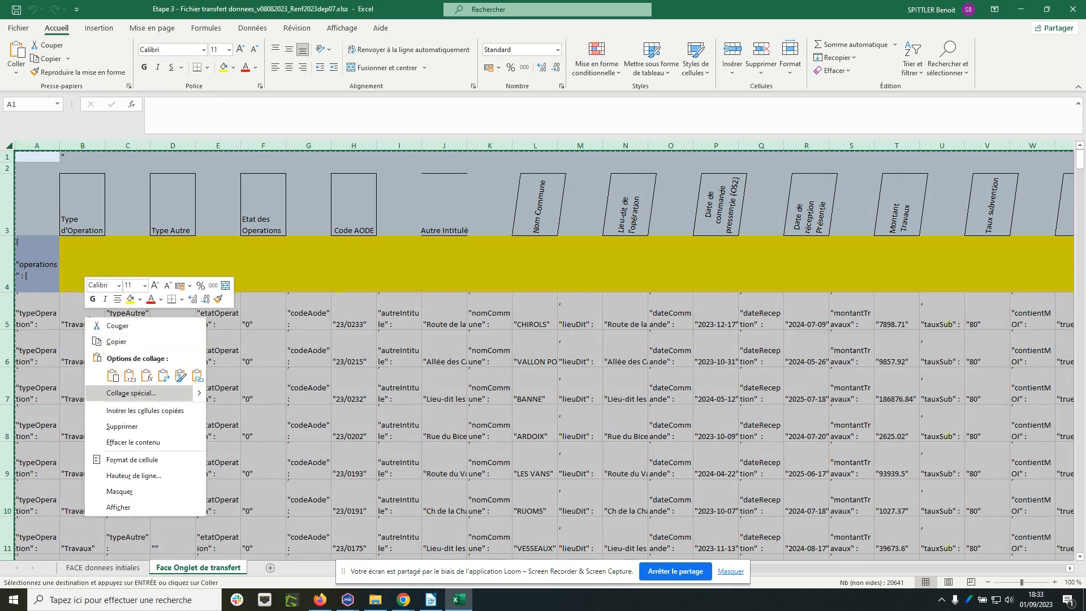
left_click(131, 394)
left_click(17, 350)
left_click(273, 466)
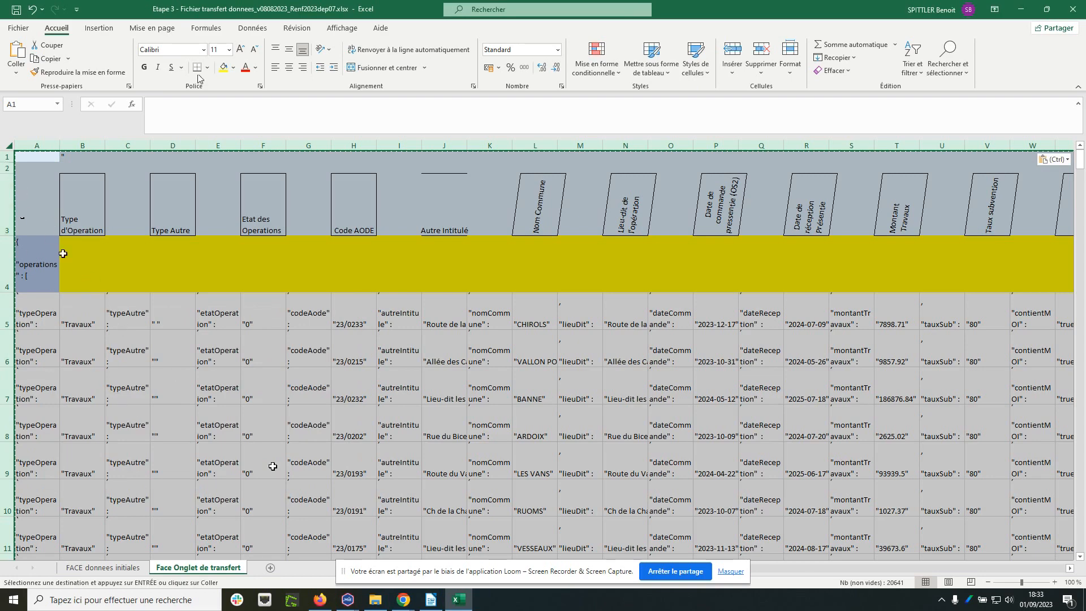
left_click(163, 327)
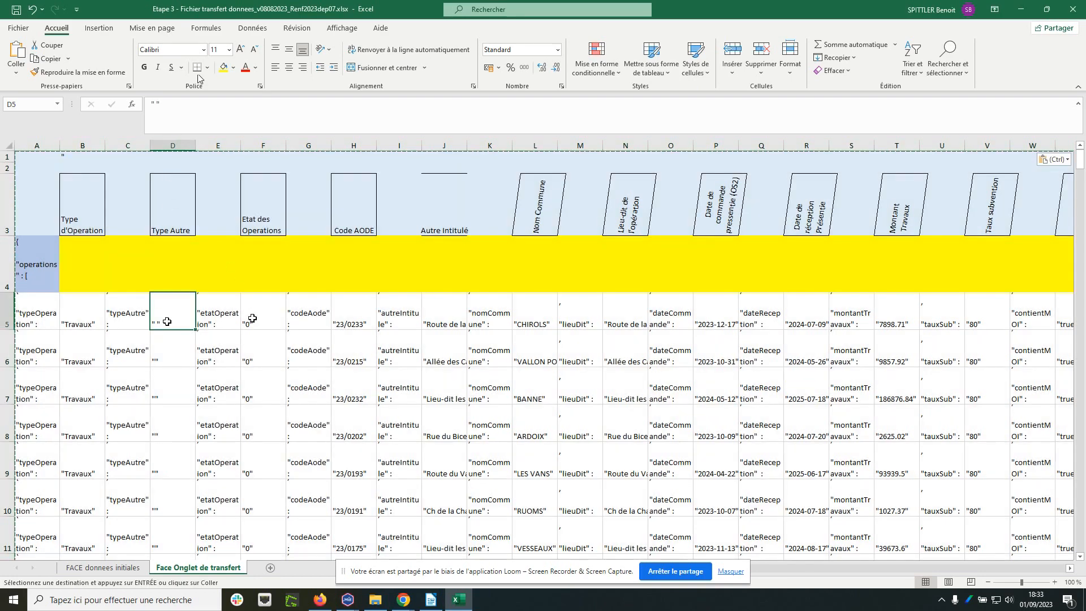
key("Right")
key("Right")
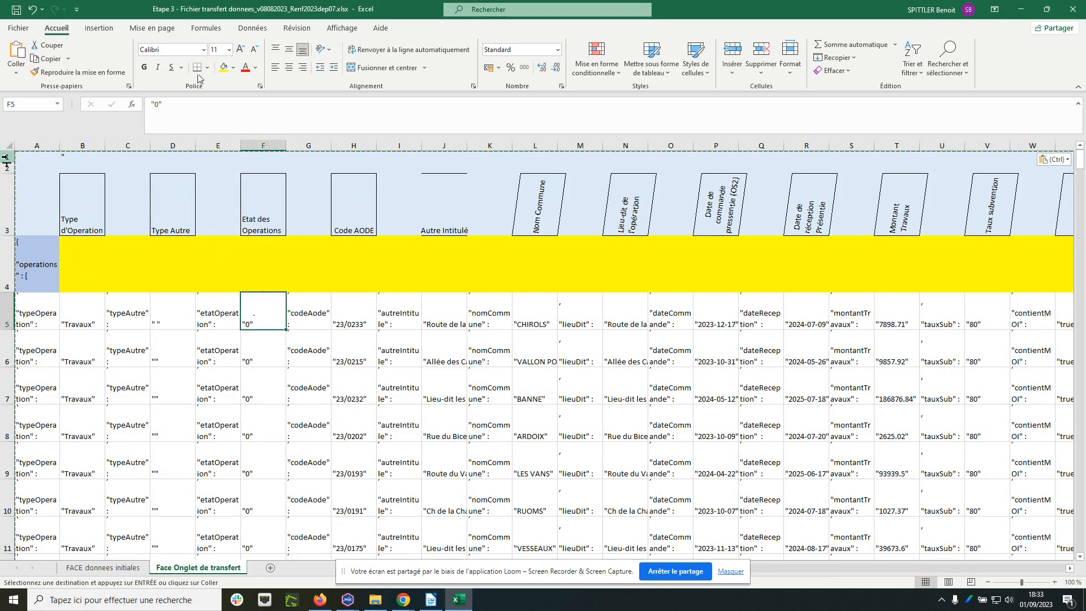
Delete the FACE donnees initiales sheet from the workbook.
right_click(100, 568)
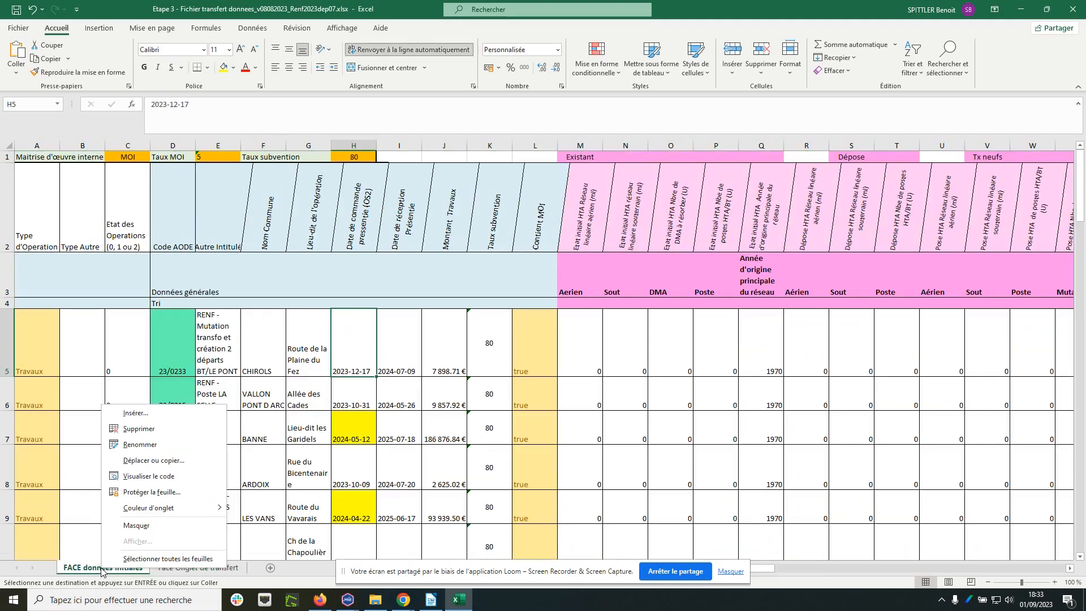
left_click(147, 430)
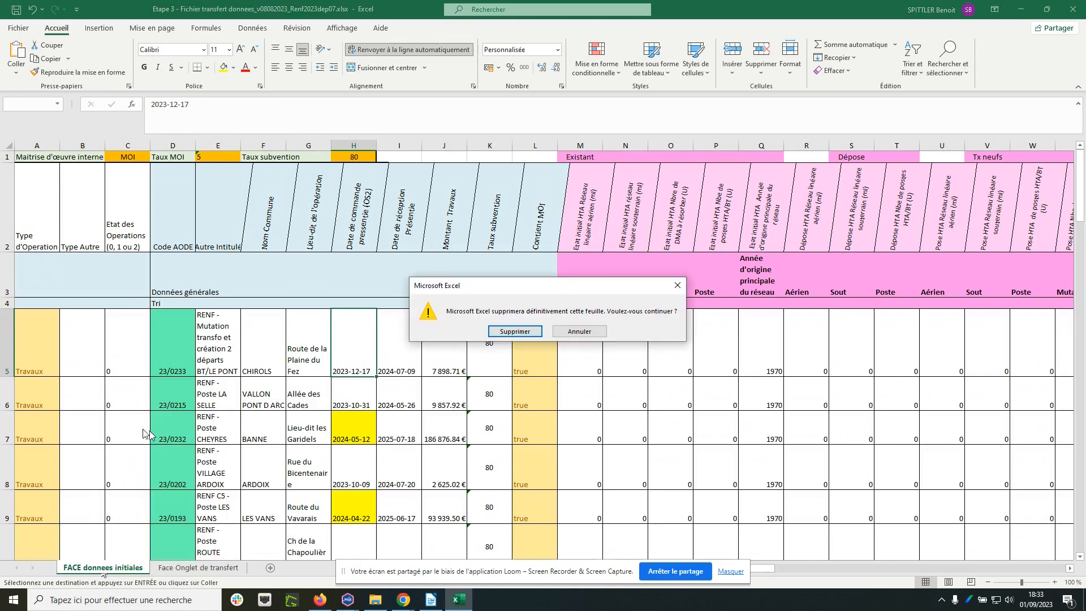
left_click(497, 333)
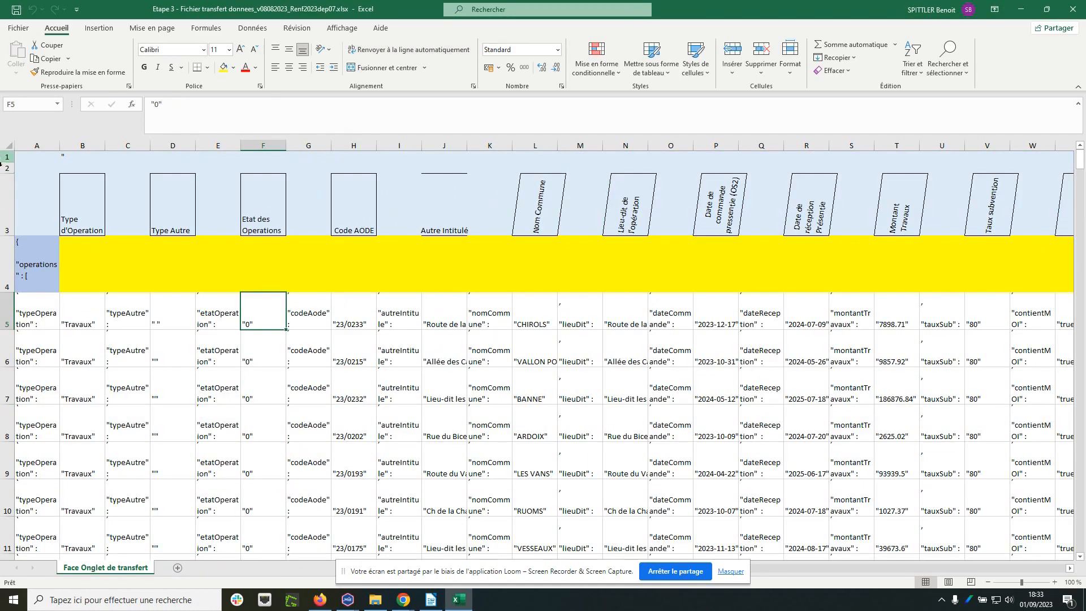
Delete header rows 1 to 3 above the yellow "operations" row.
left_click_drag(5, 158, 7, 220)
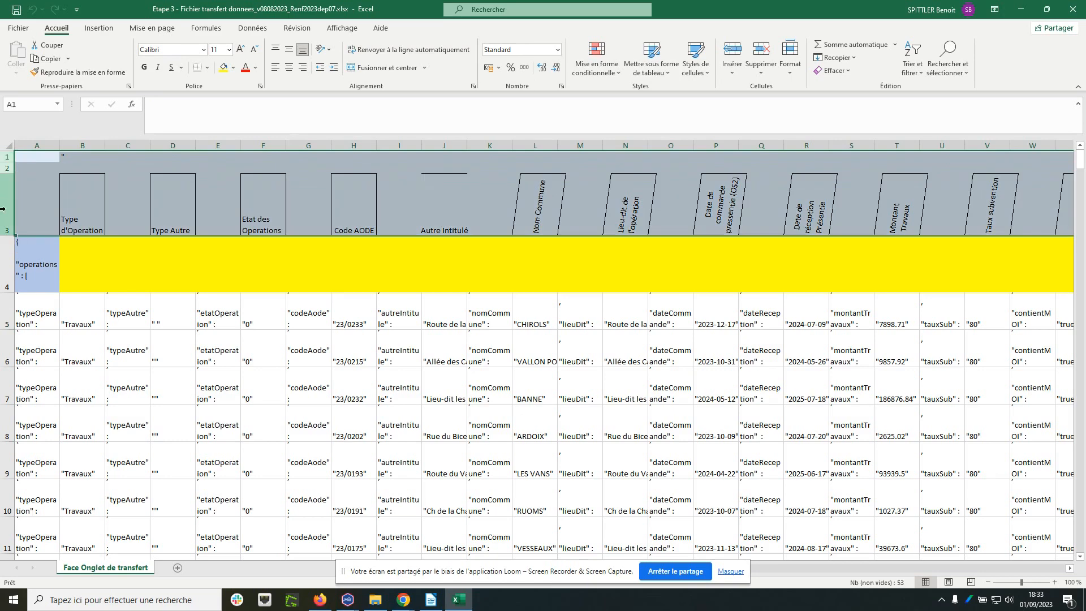
right_click(8, 209)
left_click(45, 316)
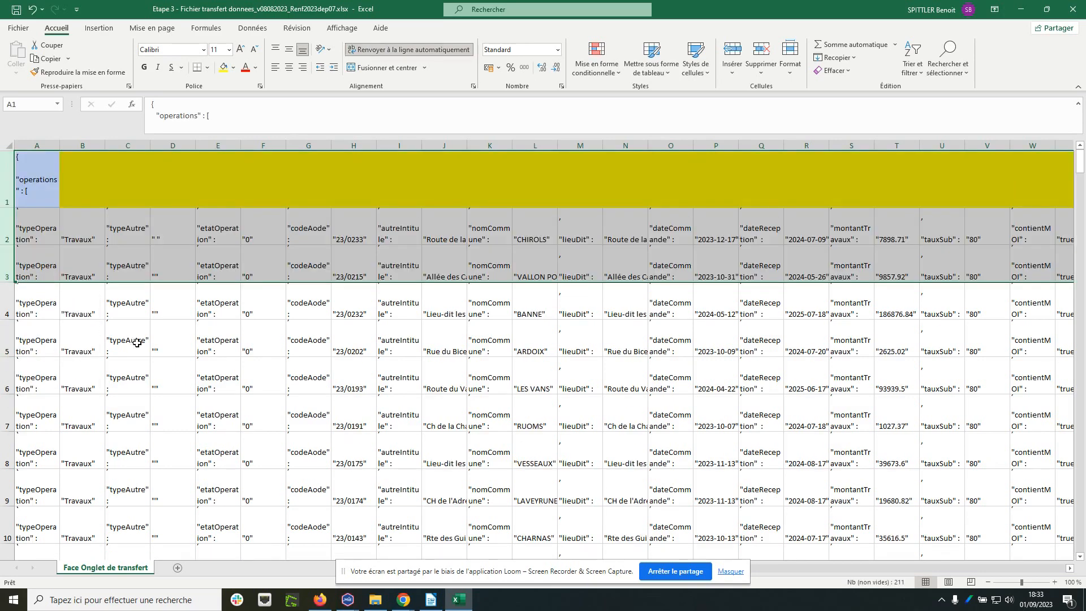
Delete the unused placeholder rows 93 to 197 with code 23/2098, directly above the yellow closing row.
scroll(136, 348, "down", 7)
scroll(136, 357, "down", 20)
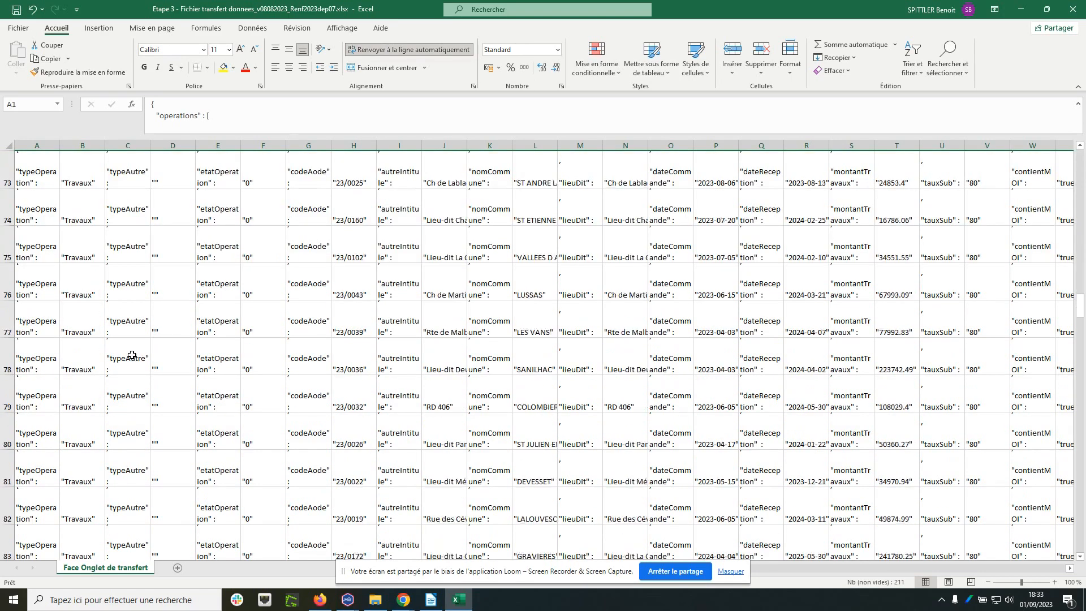
scroll(133, 351, "up", 1)
left_click(7, 247)
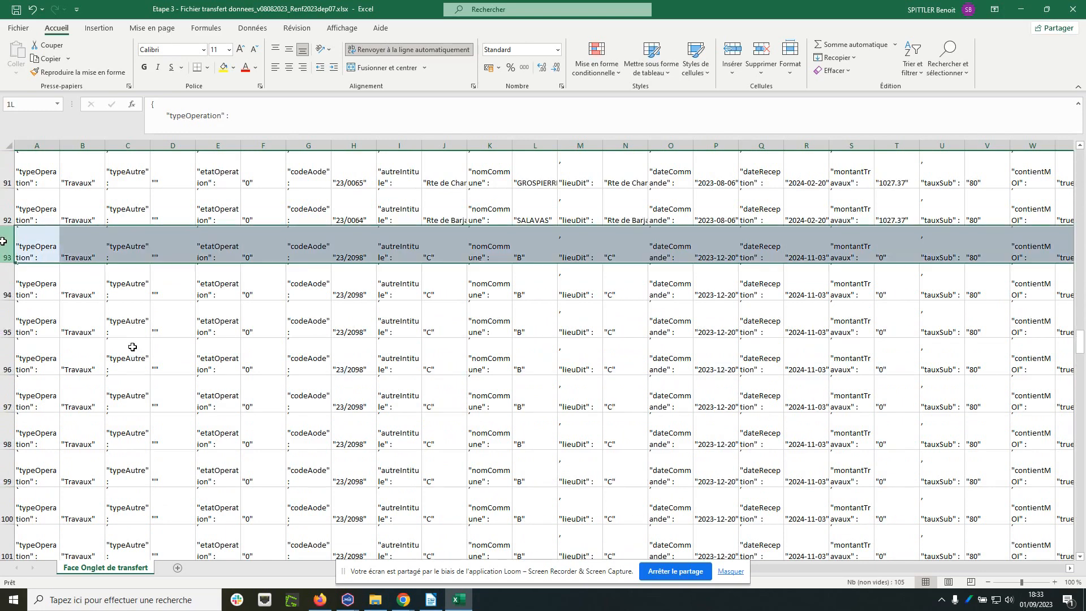
scroll(102, 345, "down", 20)
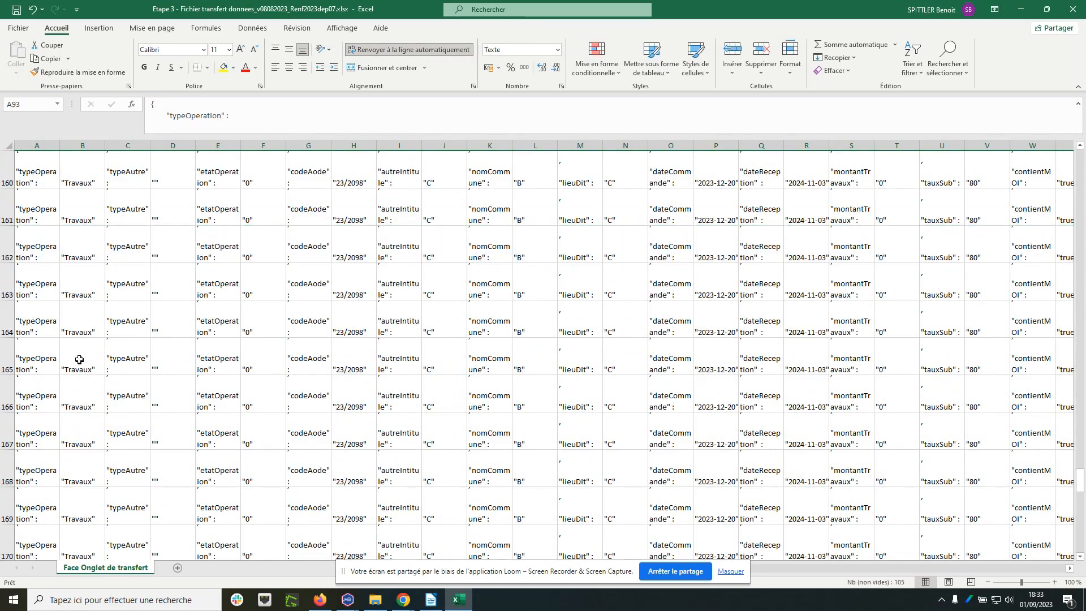
scroll(78, 362, "down", 6)
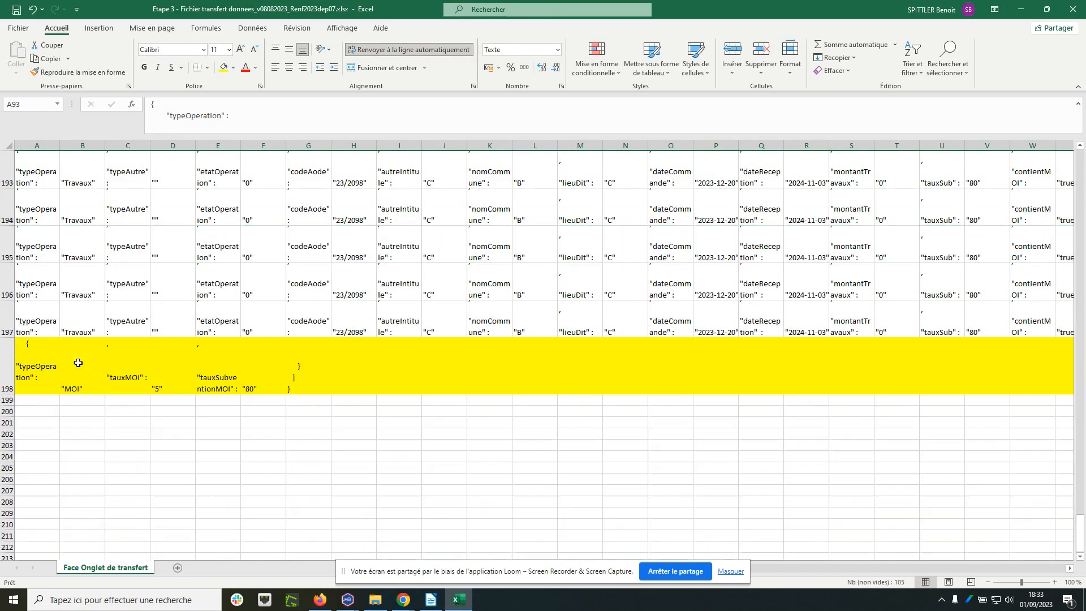
left_click(4, 320, "shift")
right_click(5, 320)
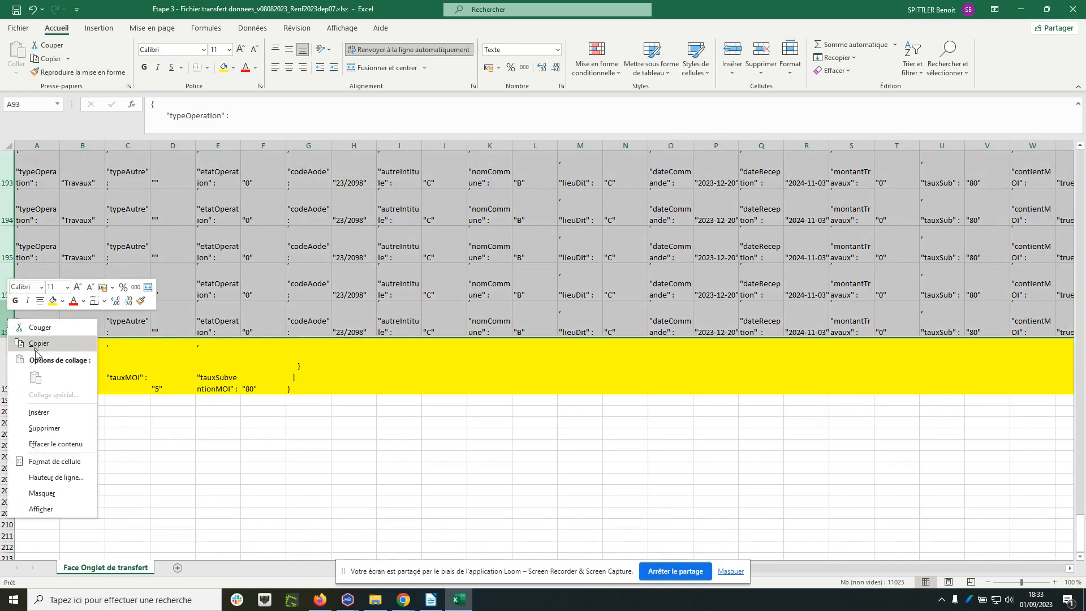
left_click(47, 429)
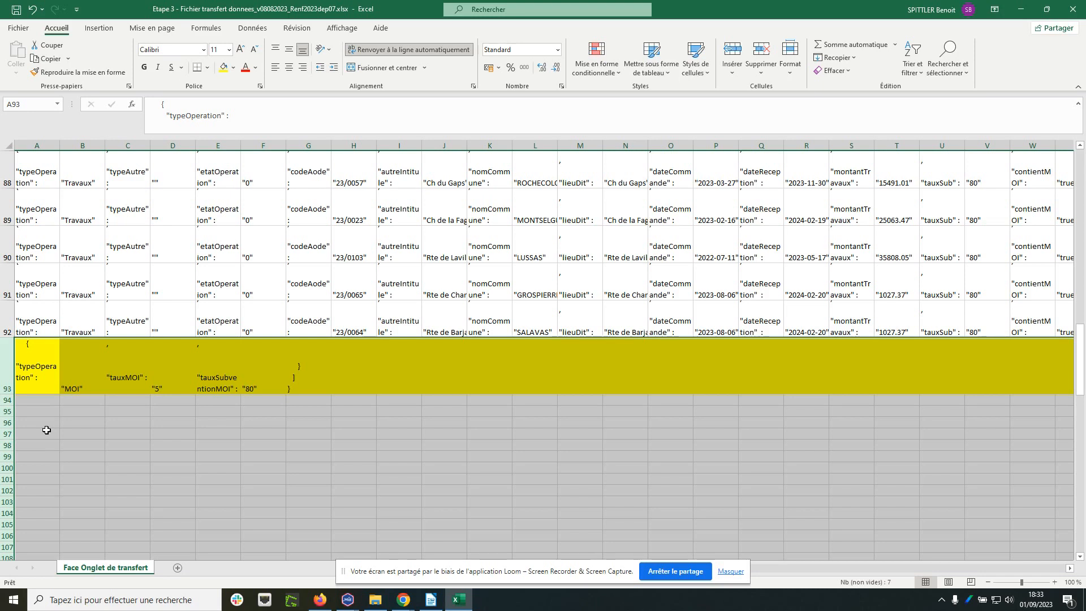
In LibreOffice Calc, save the Etape 4 workbook as Texte CSV with Unicode (UTF-8), {espace} as field separator and ' as string delimiter.
key("super+e")
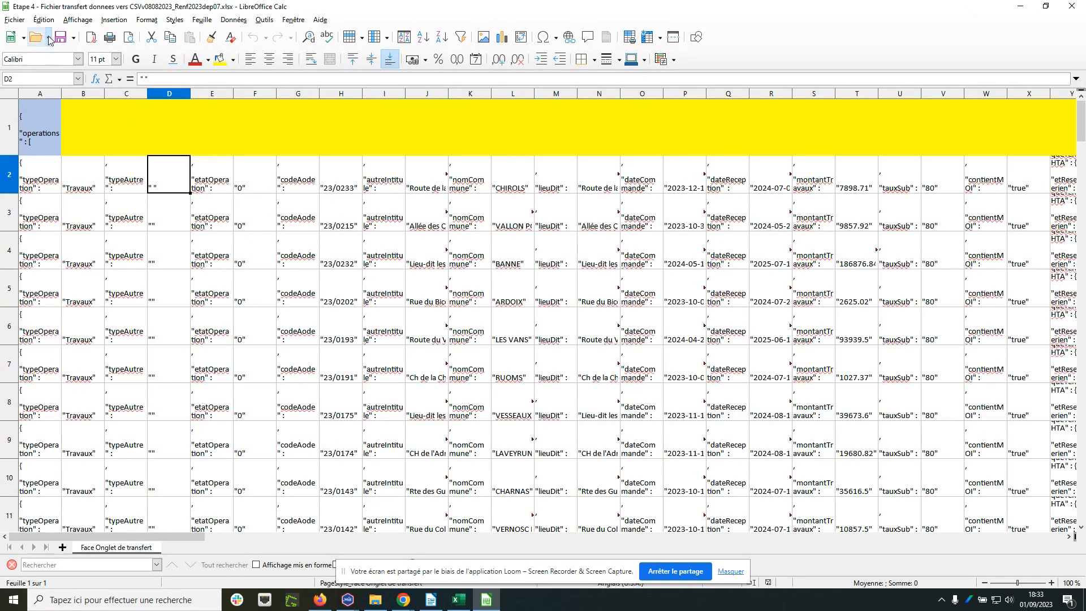
left_click(11, 22)
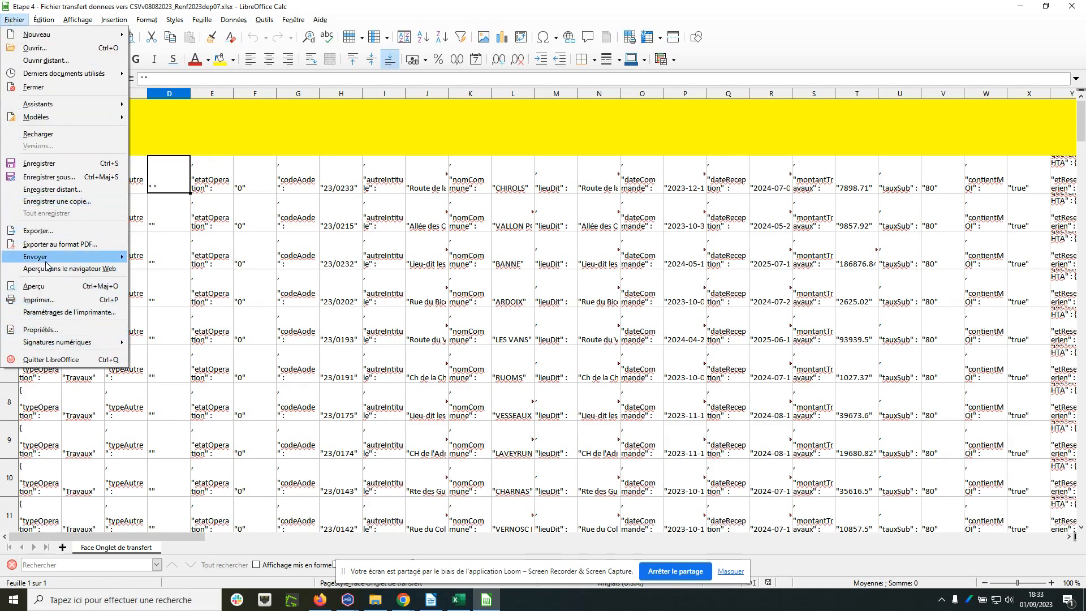
left_click(49, 177)
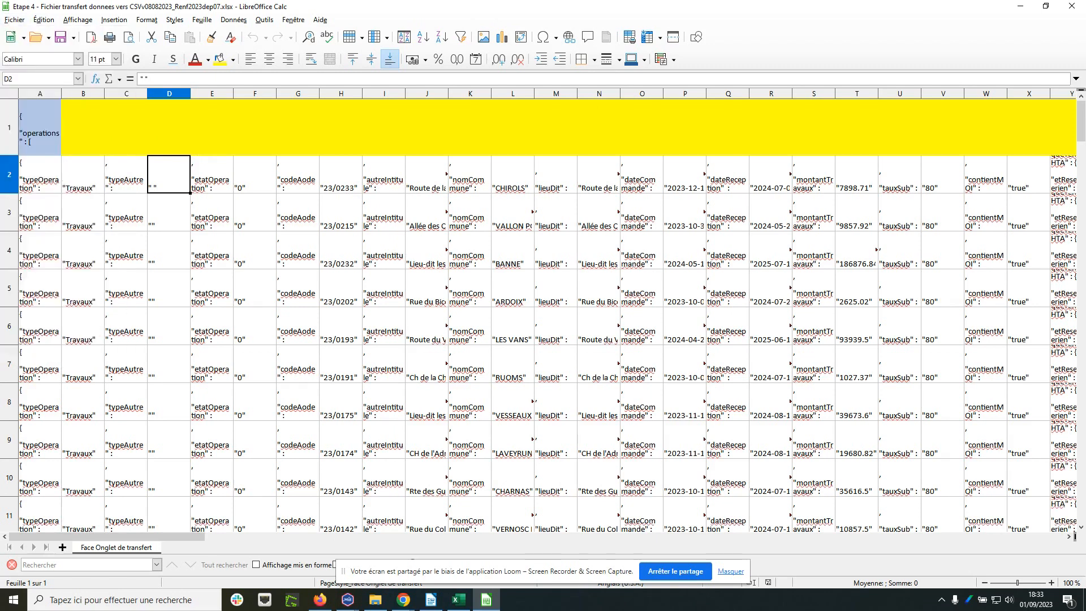
left_click(98, 248)
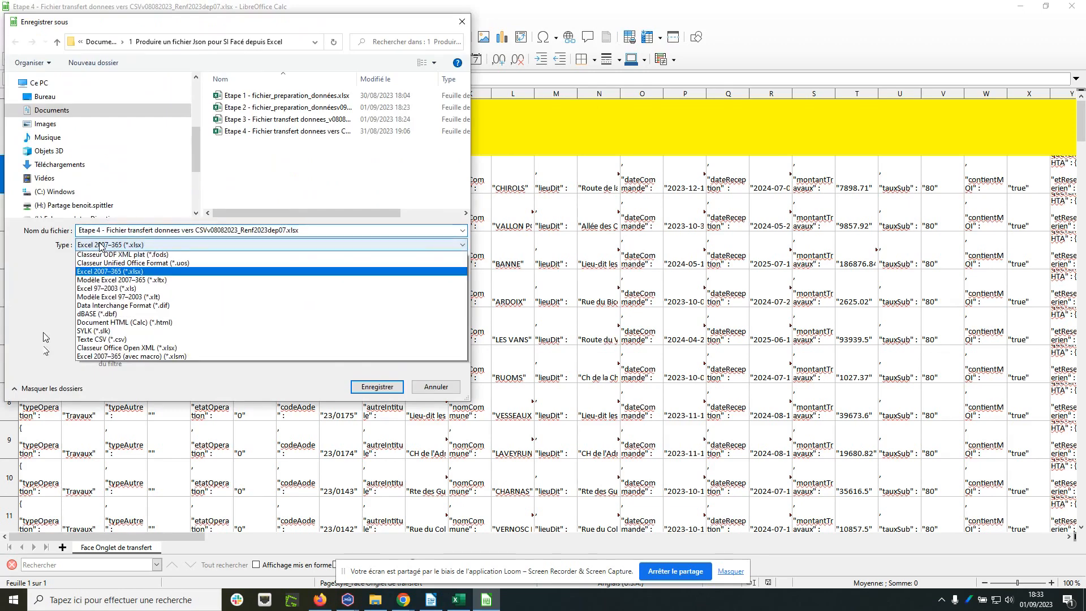
left_click(115, 358)
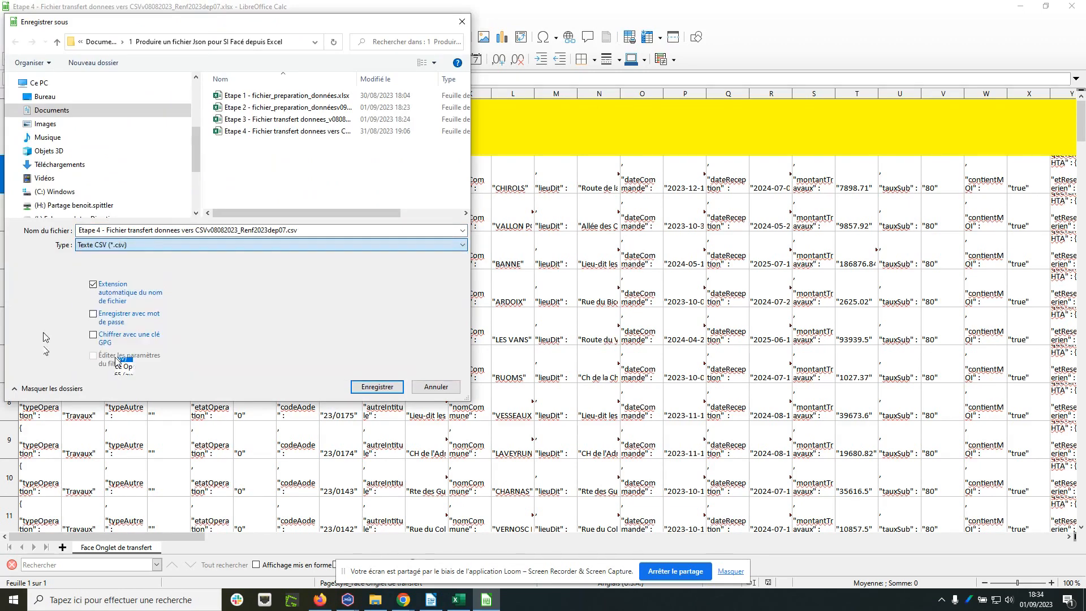
left_click(376, 387)
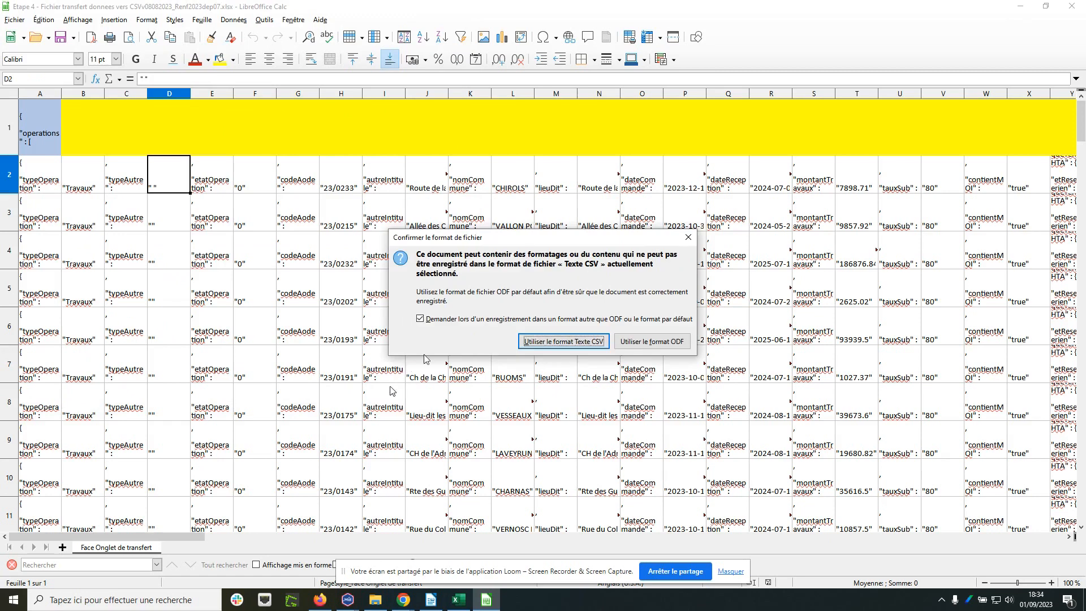
left_click(555, 342)
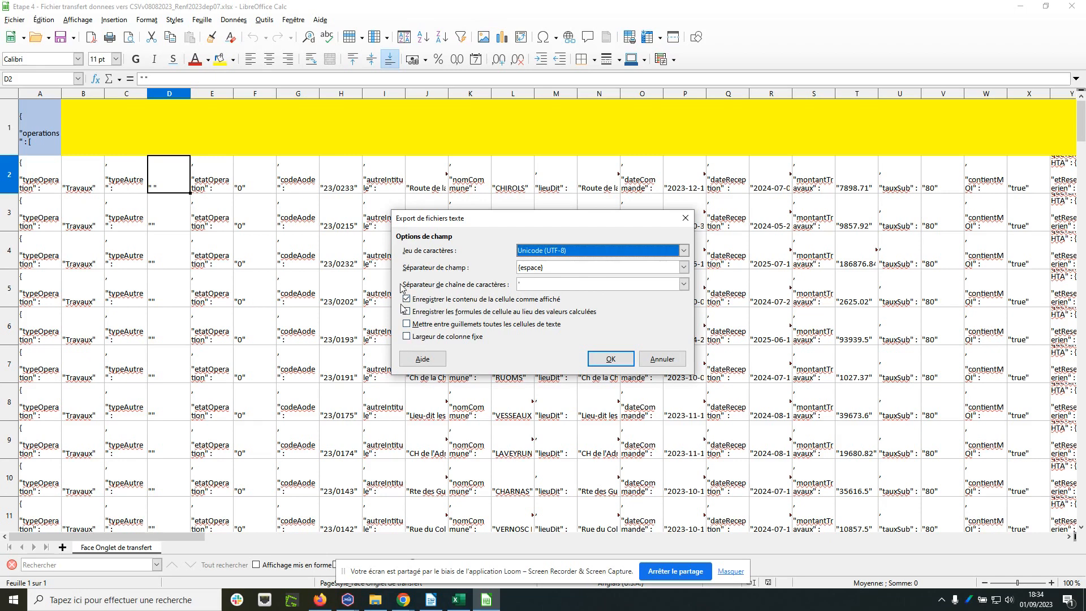
left_click(600, 360)
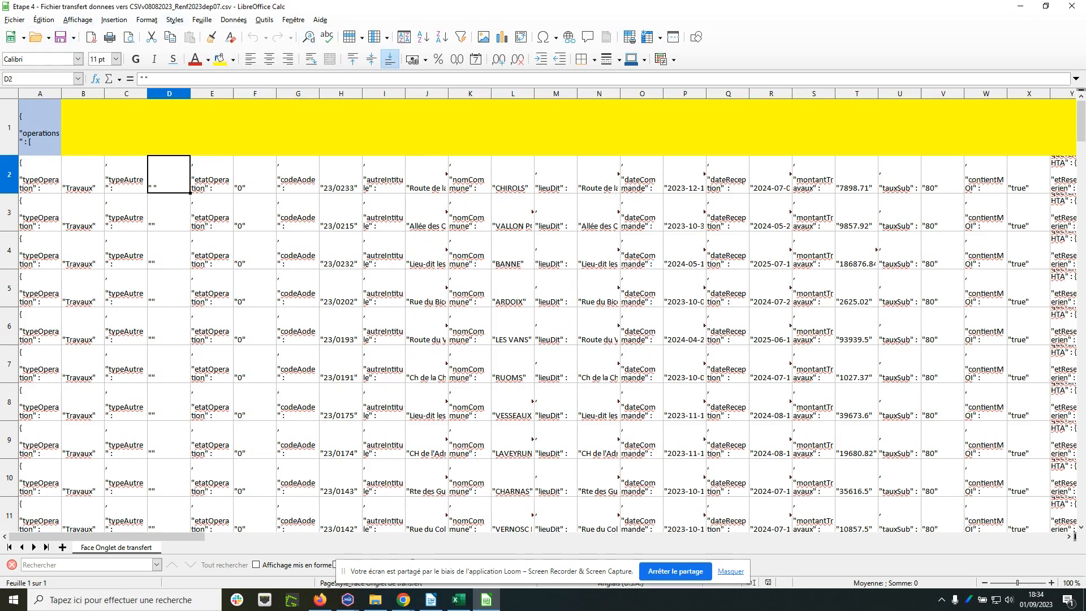
Open the Etape 5 CSV file in Bloc-notes and replace every ' character with nothing throughout the text.
left_click(375, 599)
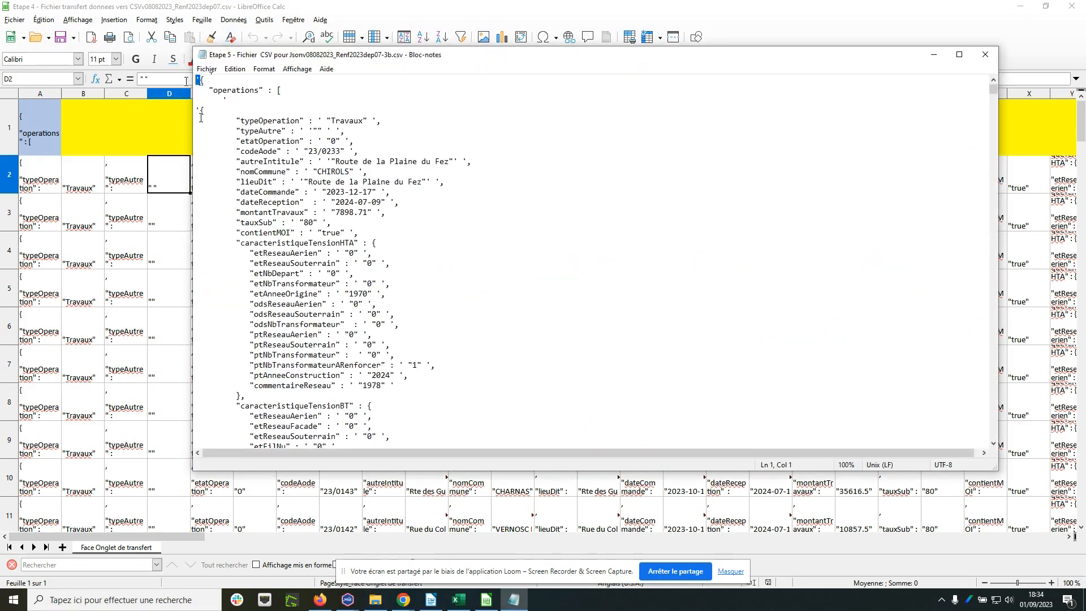
left_click(207, 69)
left_click(232, 70)
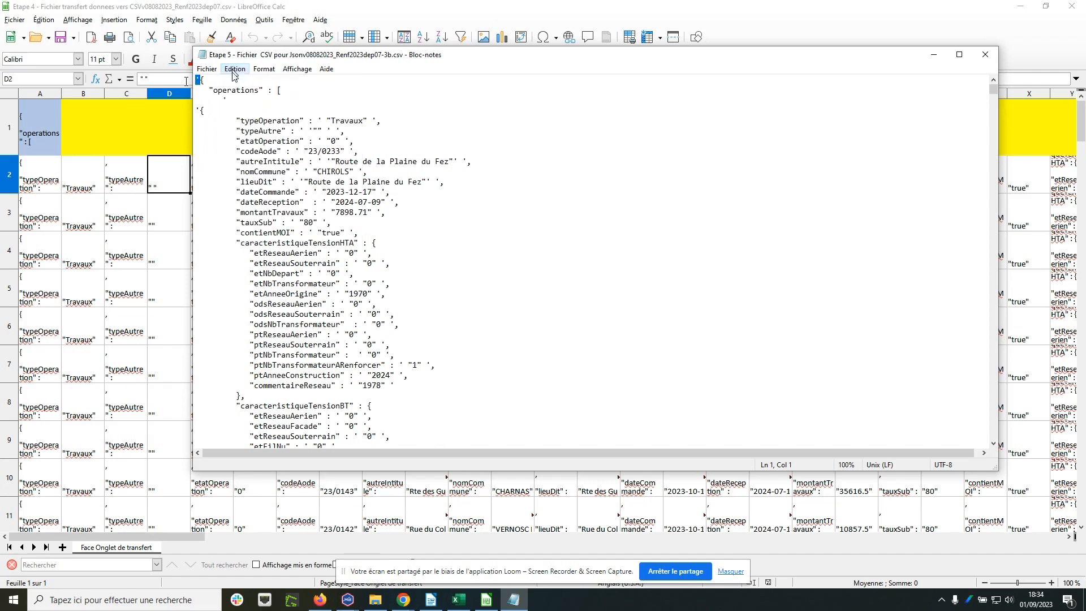
left_click(238, 73)
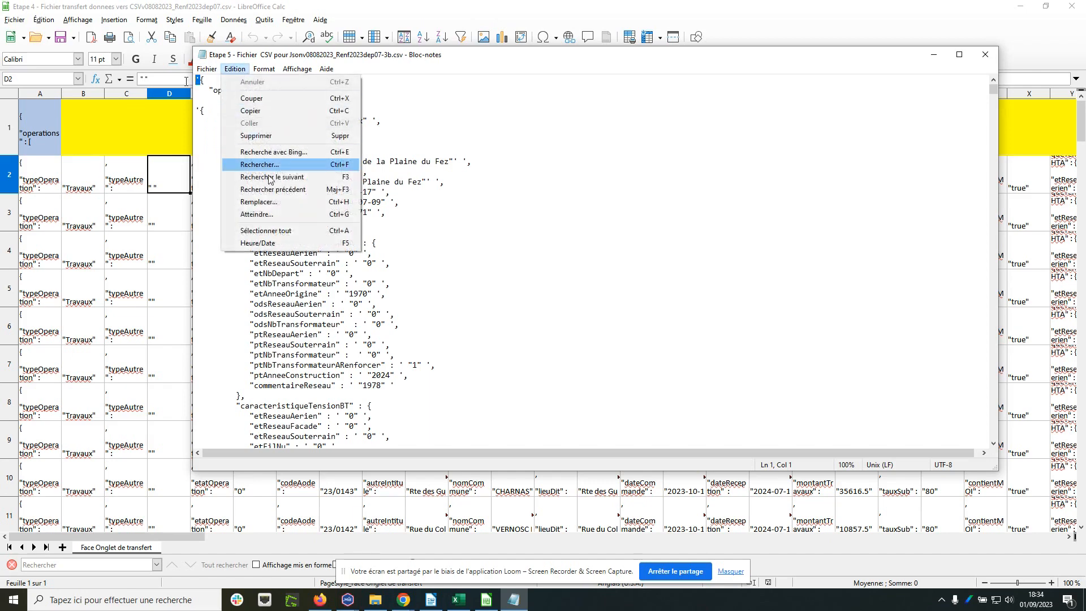
left_click(289, 203)
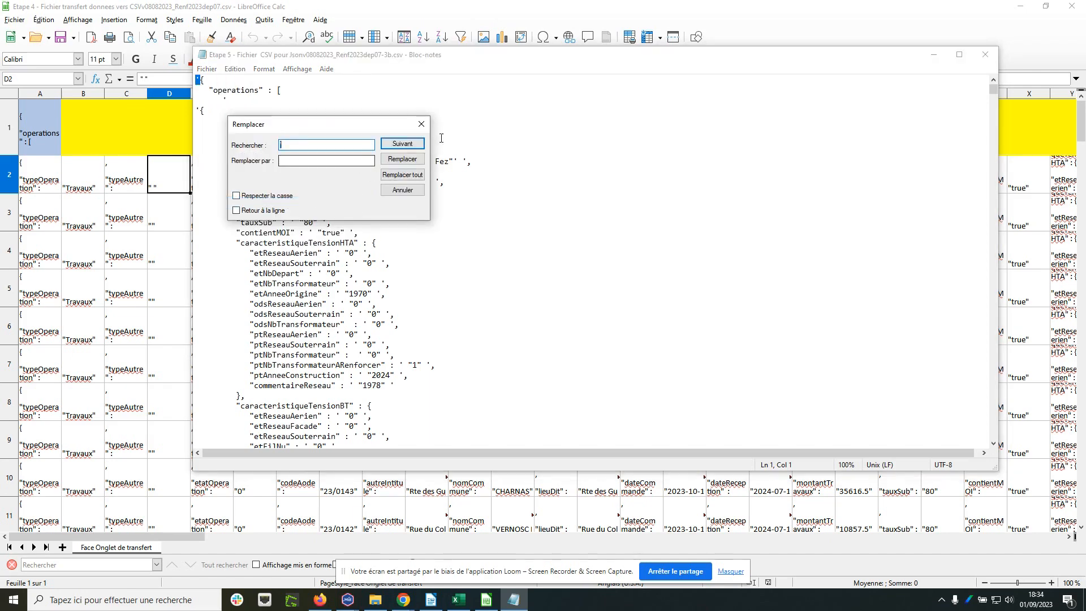
type("'")
left_click(411, 176)
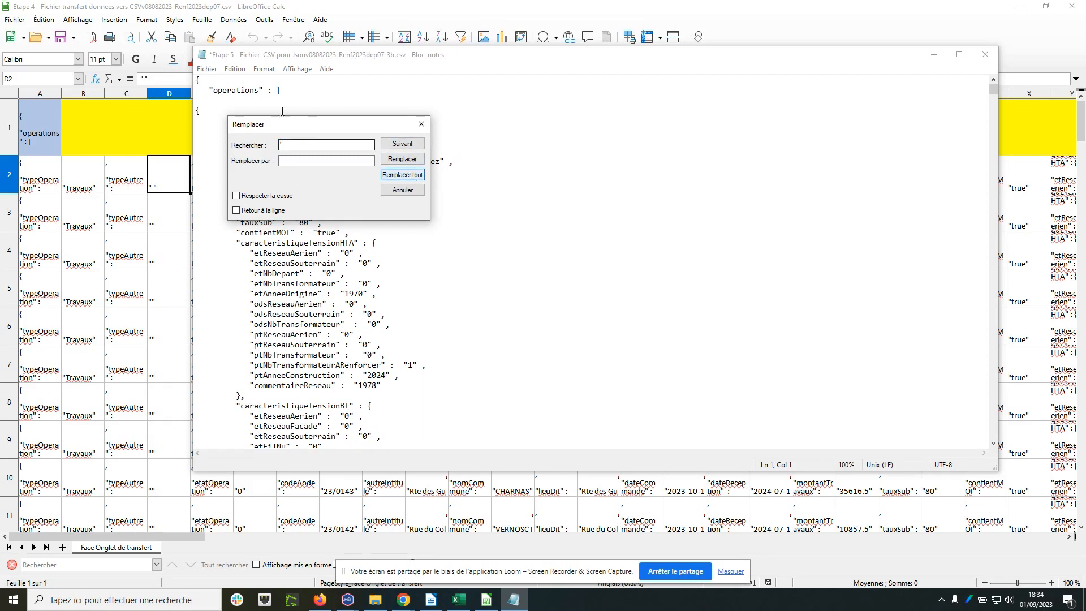
left_click(422, 124)
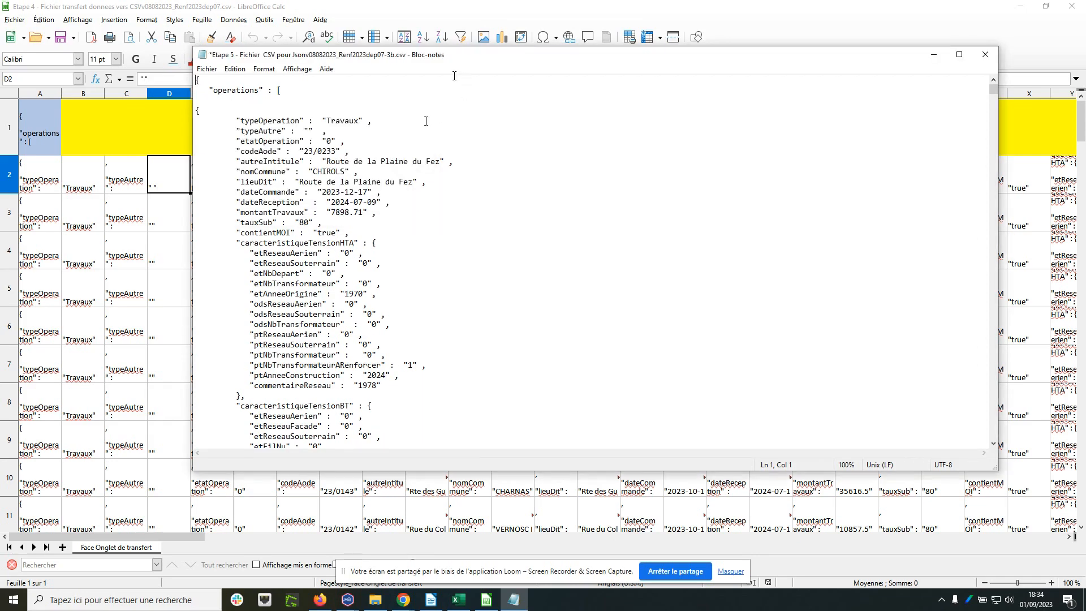
Copy the entire cleaned text into a new document in JSON Editor Online in Firefox.
key("ctrl+a")
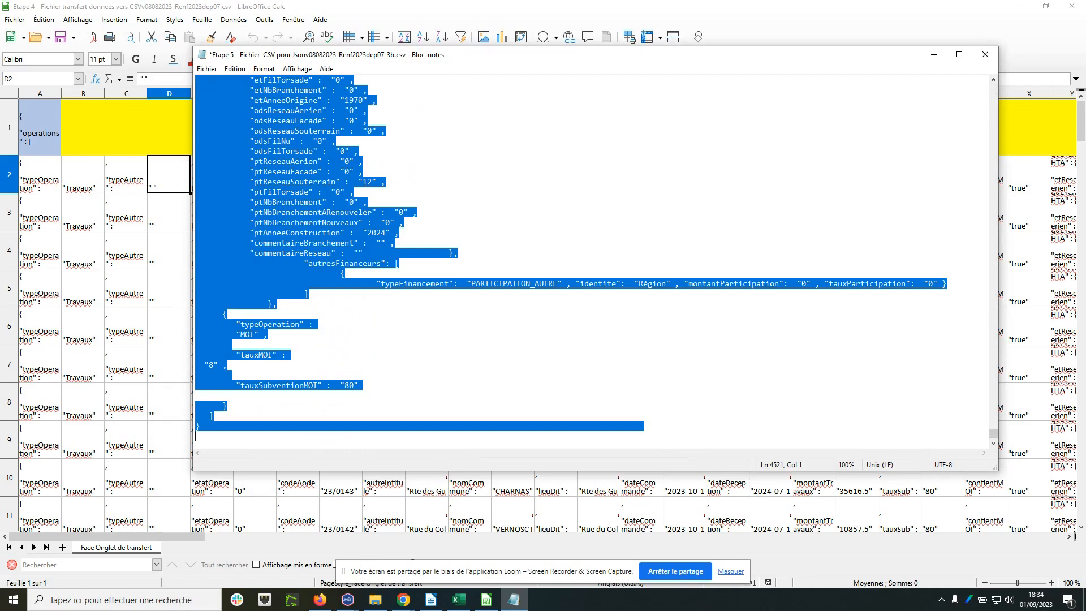
key("ctrl+c")
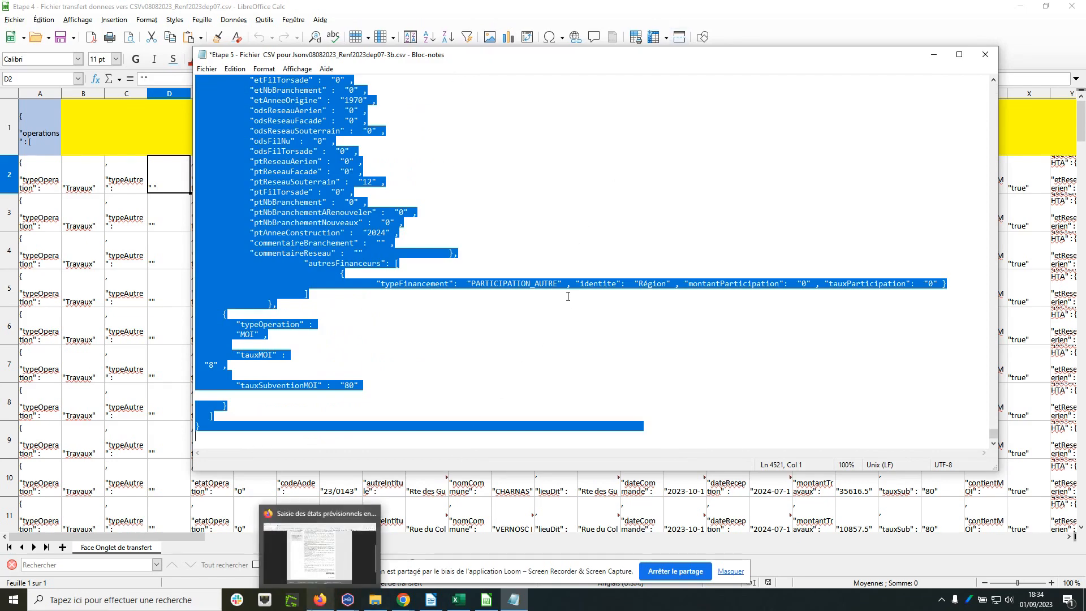
left_click(325, 549)
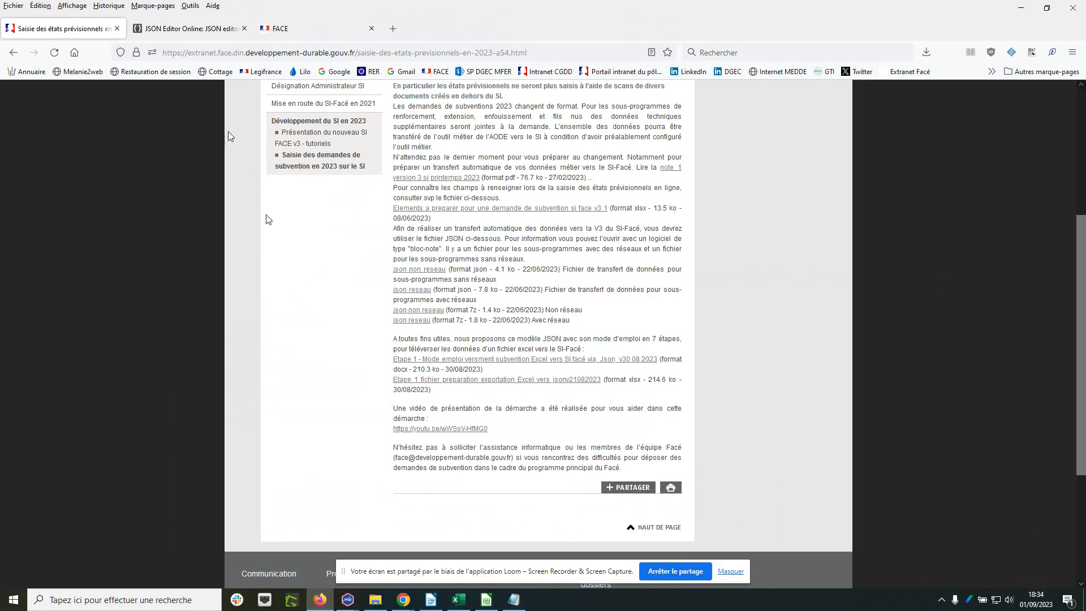
left_click(205, 29)
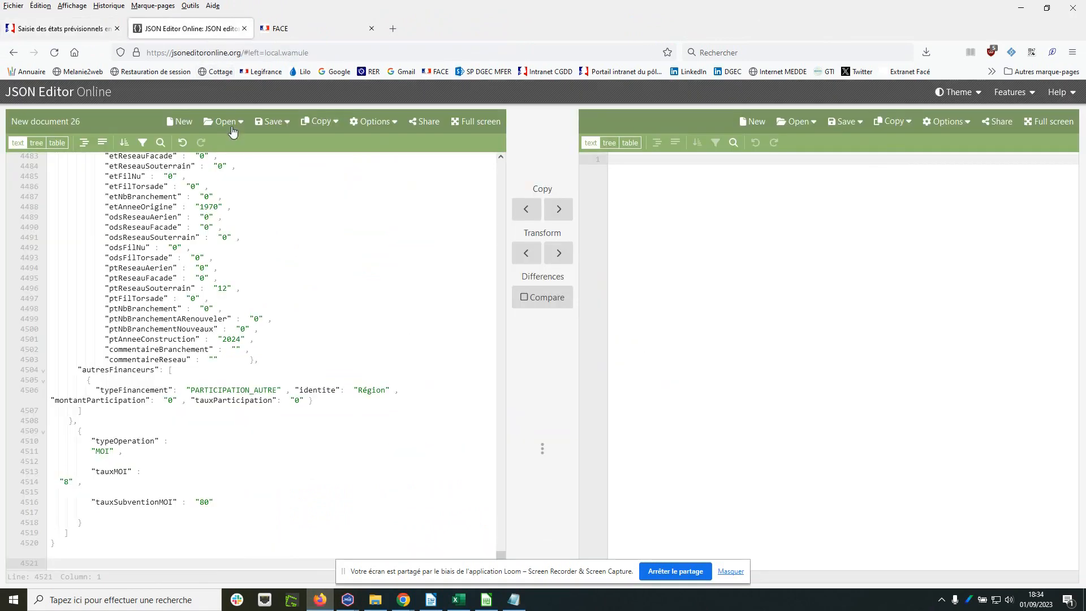
left_click(185, 123)
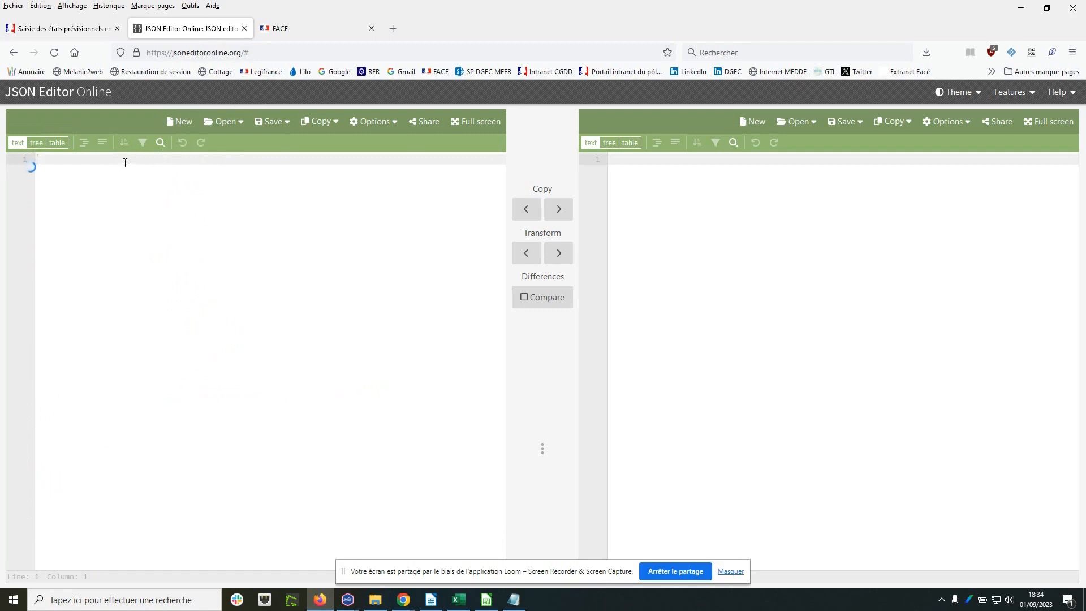
key("ctrl+v")
Save the new JSON document to disk.
left_click(274, 122)
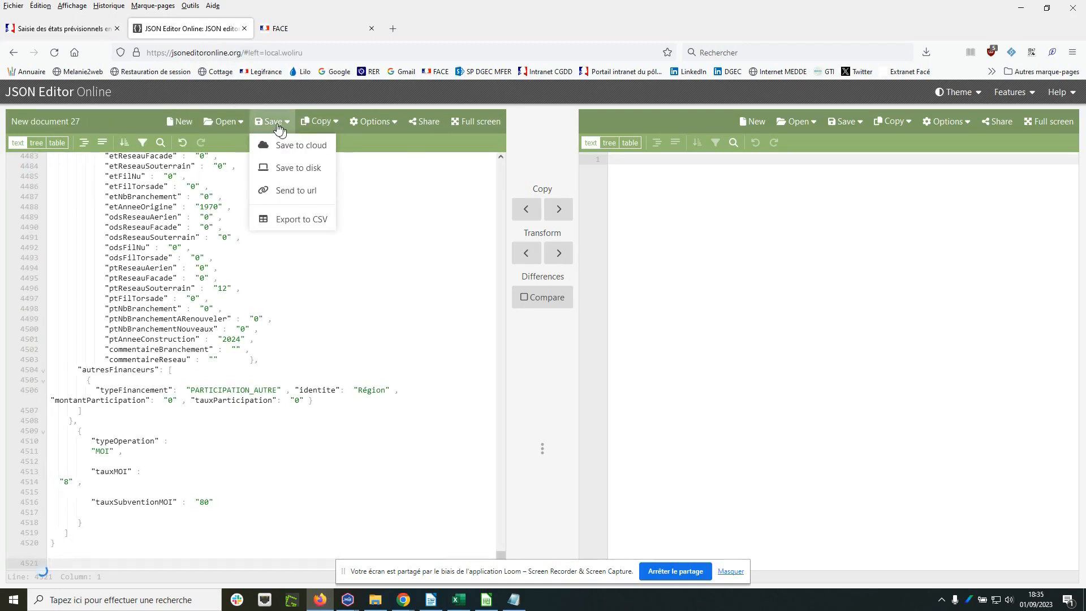
left_click(291, 169)
left_click(656, 271)
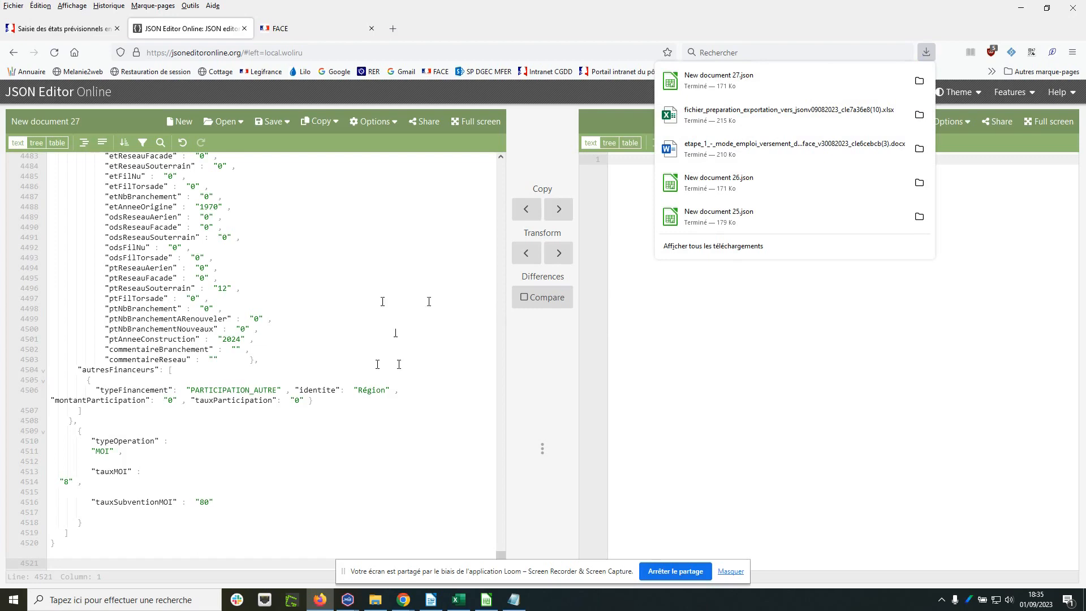
In the FACE web application, start a subsidy request for the available Extension des réseaux allocation from the Tableau de bord.
left_click(297, 29)
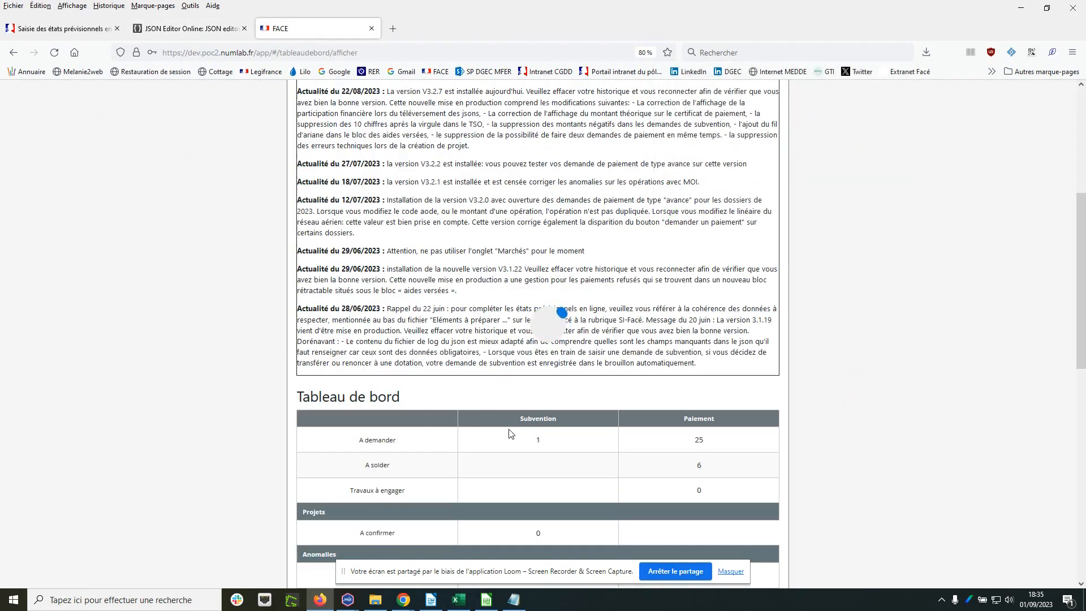
scroll(427, 133, "up", 5)
scroll(430, 147, "down", 6)
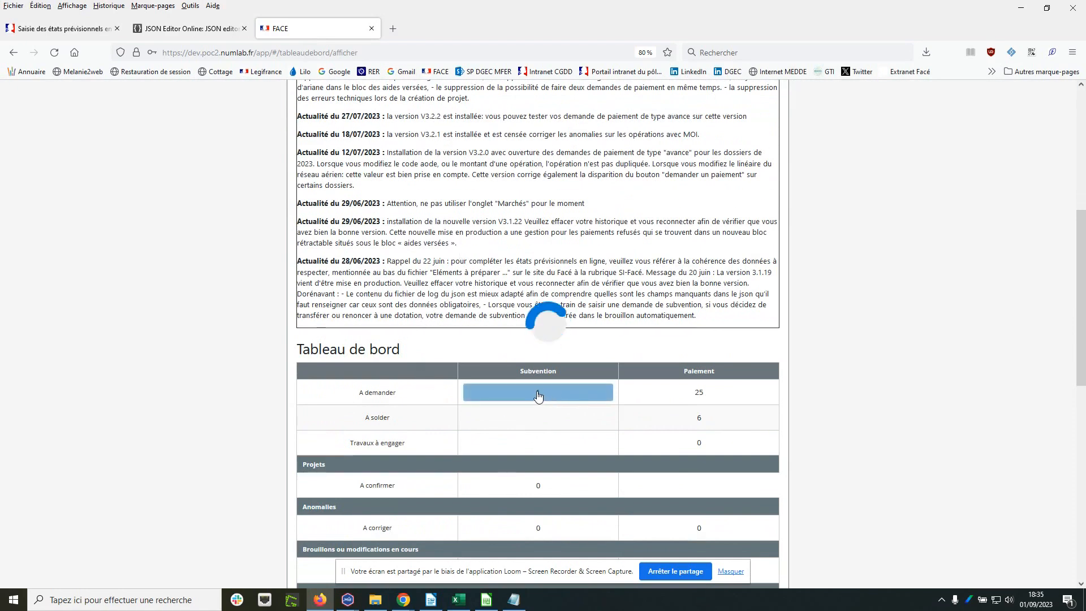
left_click(538, 392)
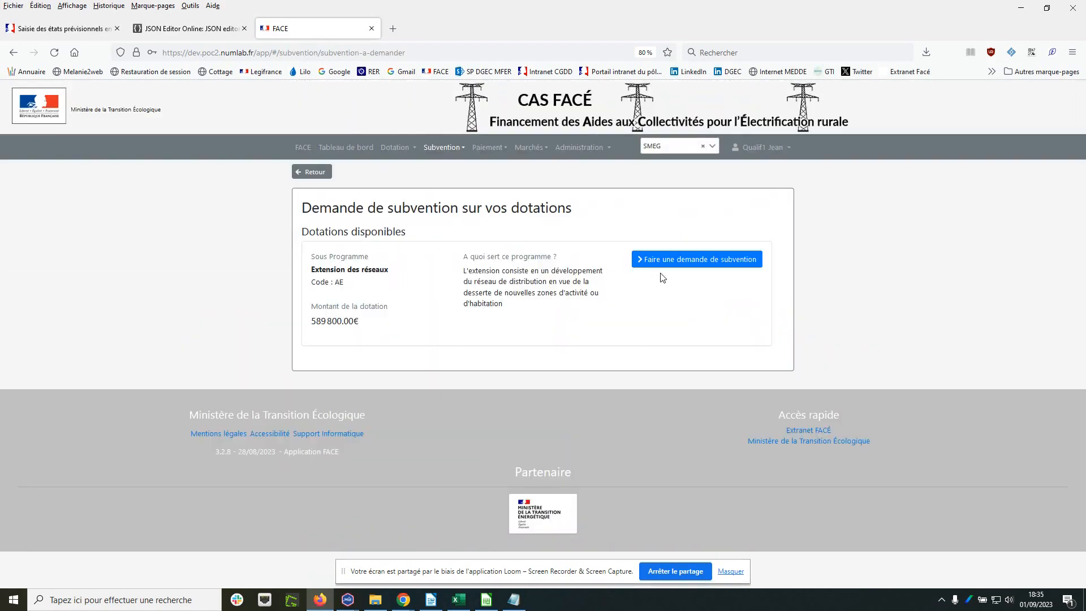
left_click(676, 261)
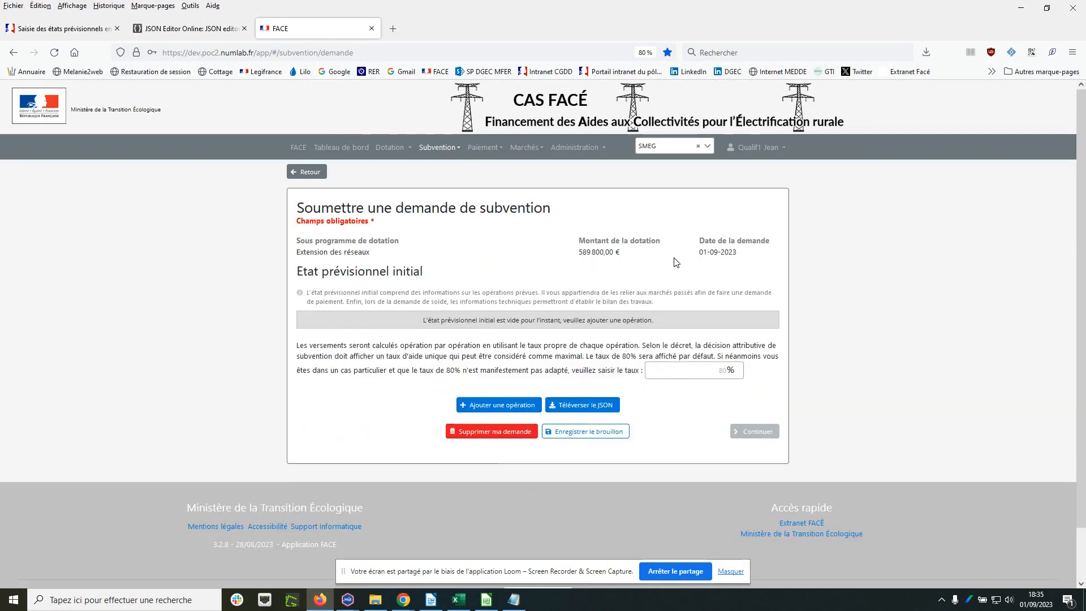
Upload Etape 6_Renf2023dep07.json into the request's Etat prévisionnel initial.
scroll(538, 323, "down", 3)
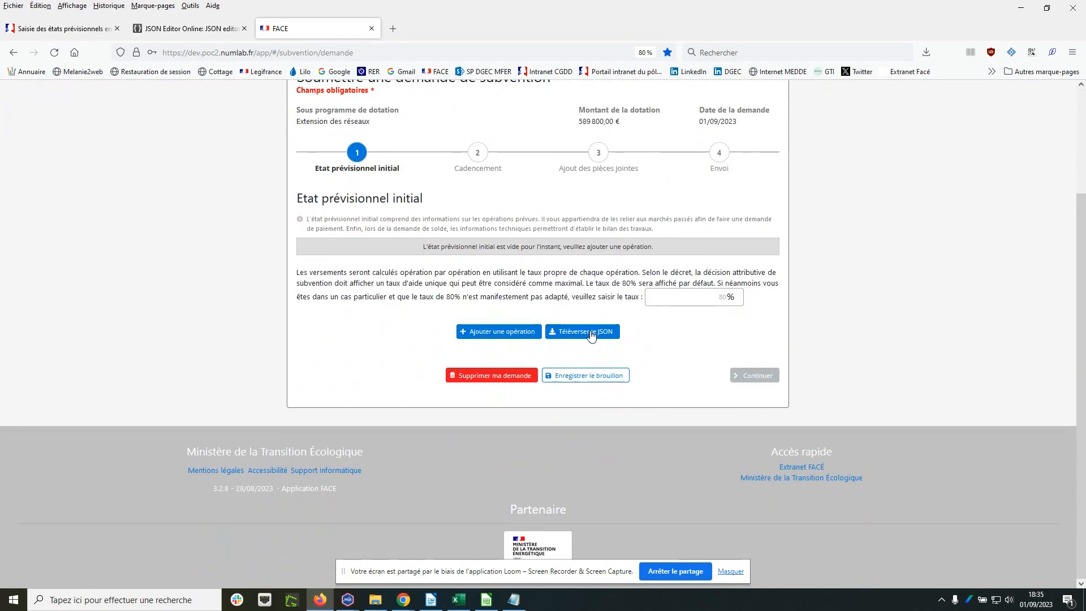
left_click(590, 333)
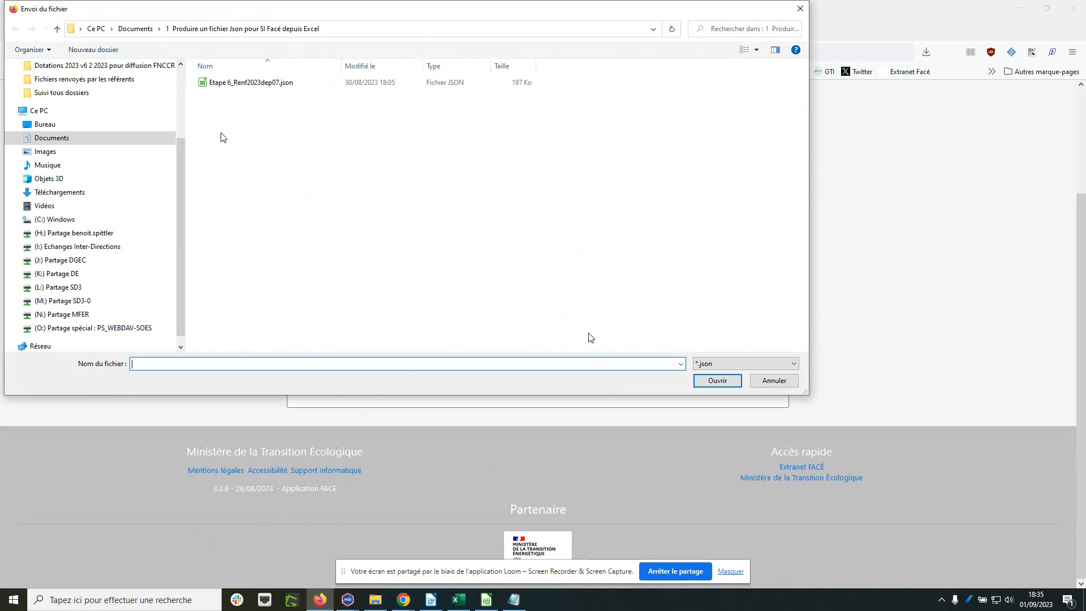
left_click(238, 85)
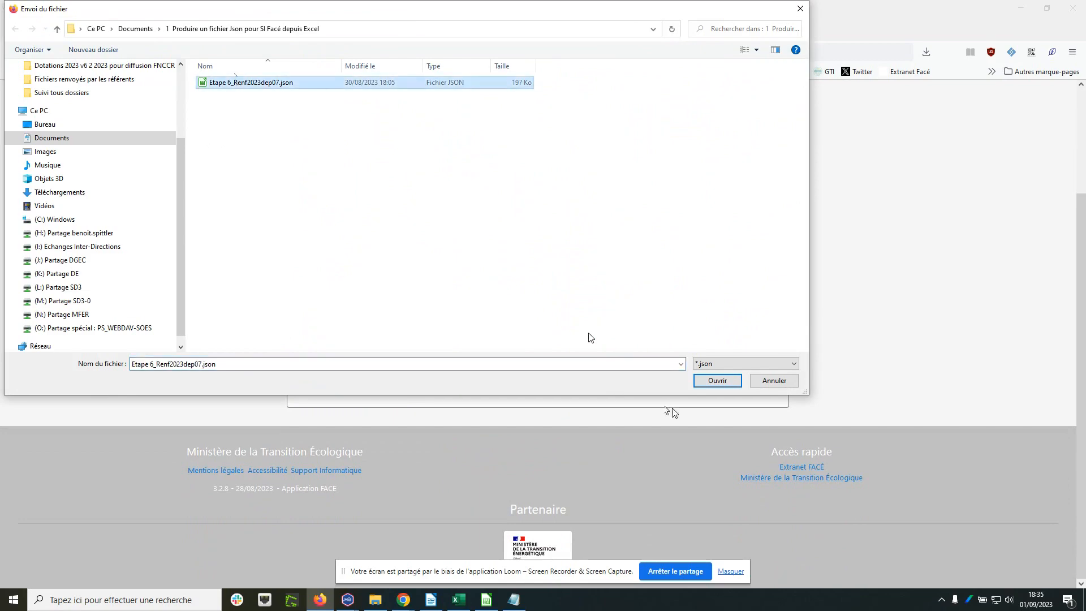
left_click(717, 382)
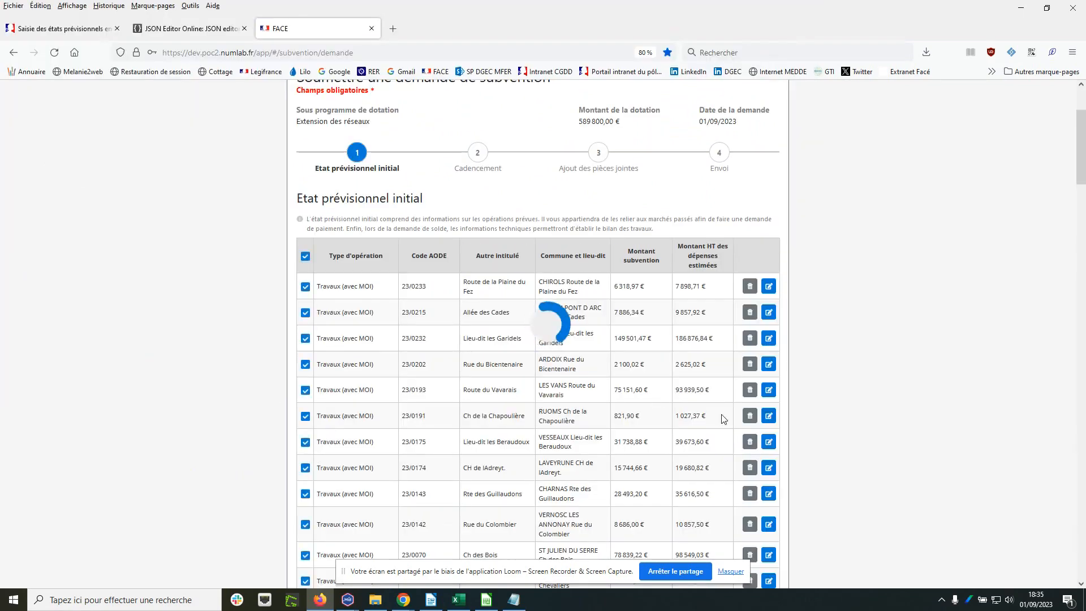
Continue the request from the imported operations to the Cadencement stage, accepting that the aid is capped at the allocation amount.
scroll(656, 373, "down", 8)
scroll(654, 380, "down", 10)
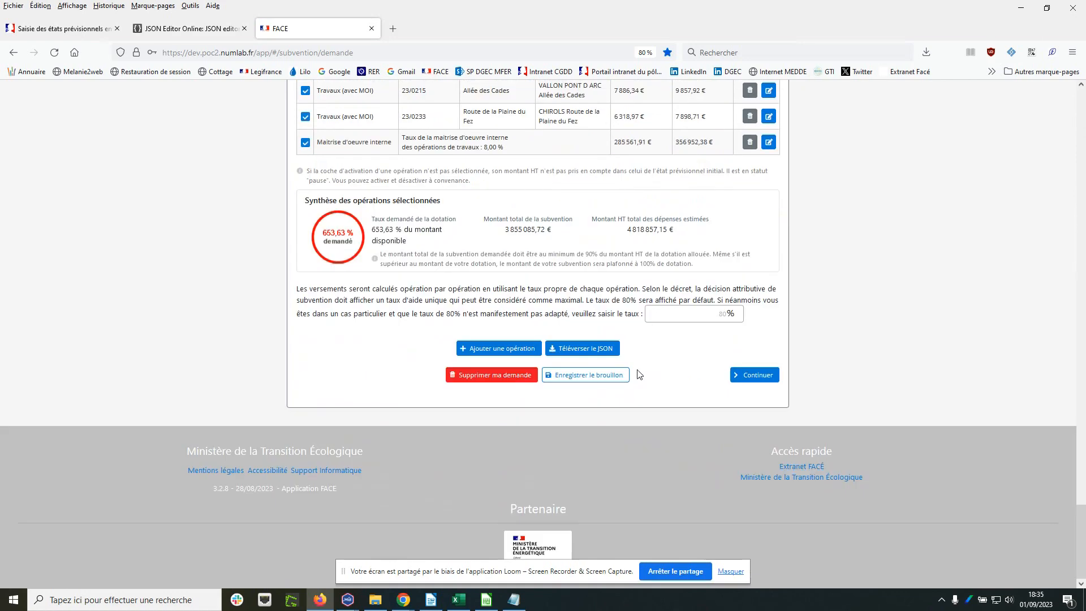
left_click(756, 377)
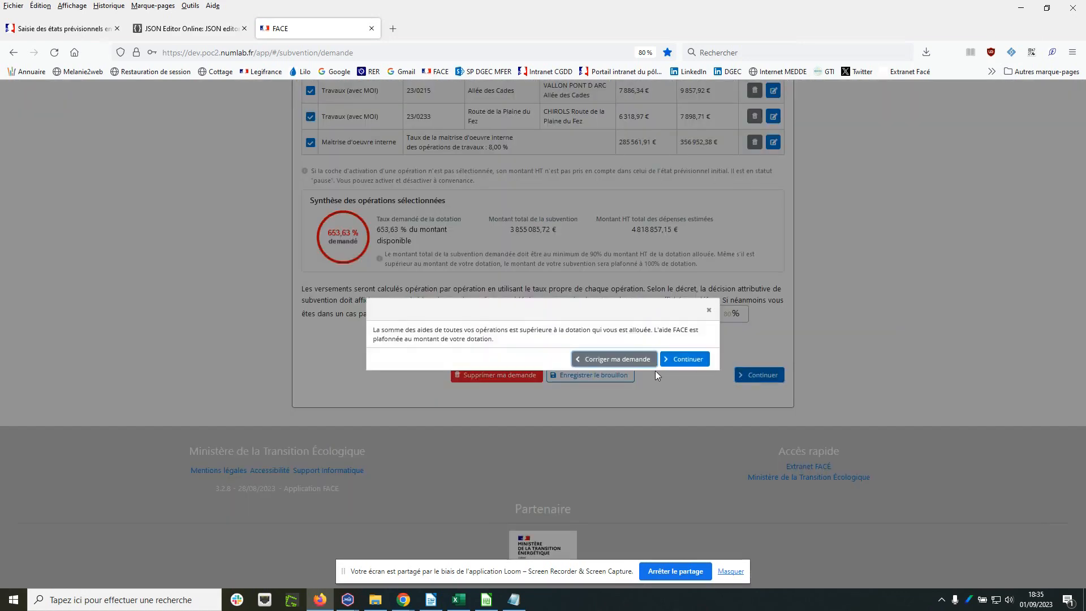
left_click(686, 358)
left_click(368, 351)
left_click(450, 352)
left_click(627, 355)
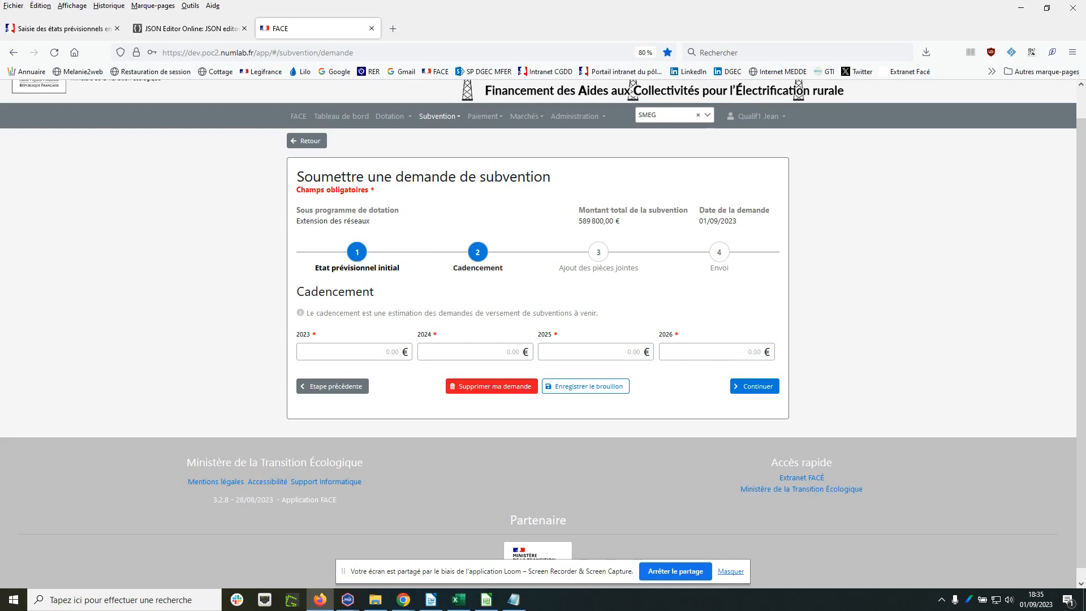
Switch to Excel, review the field errors listed in Etape 7 Fichier_LogJson.csv, and minimize that workbook.
key("alt+Tab")
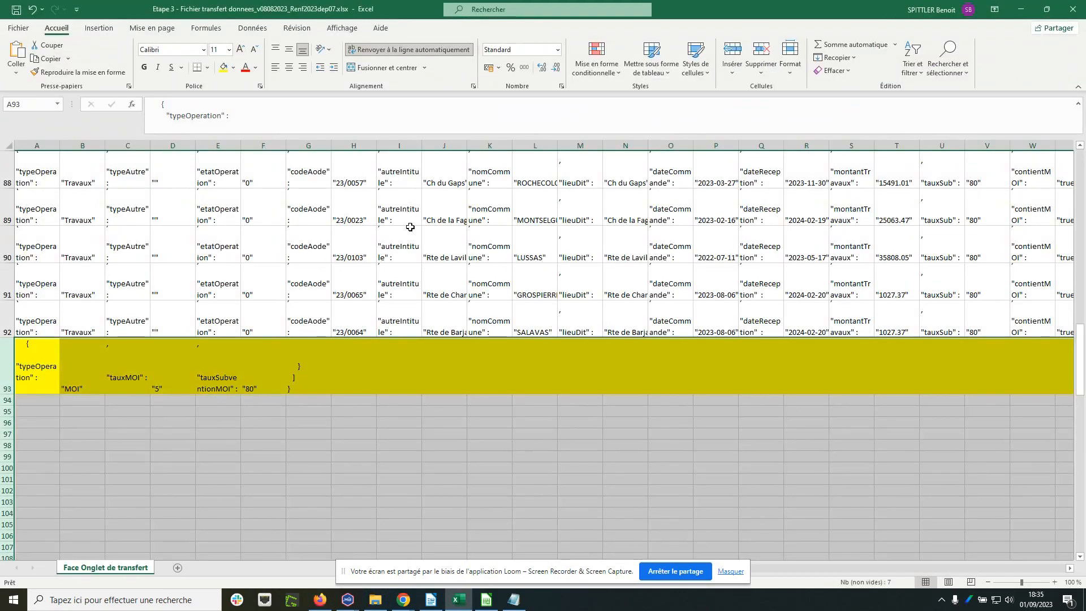
key("alt+Tab")
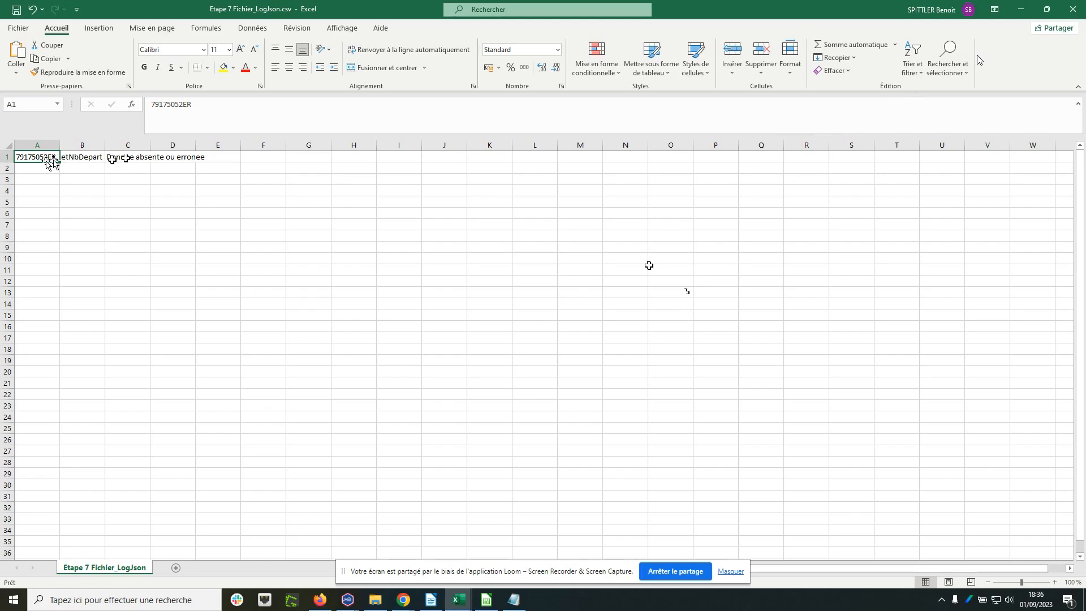
left_click(1021, 11)
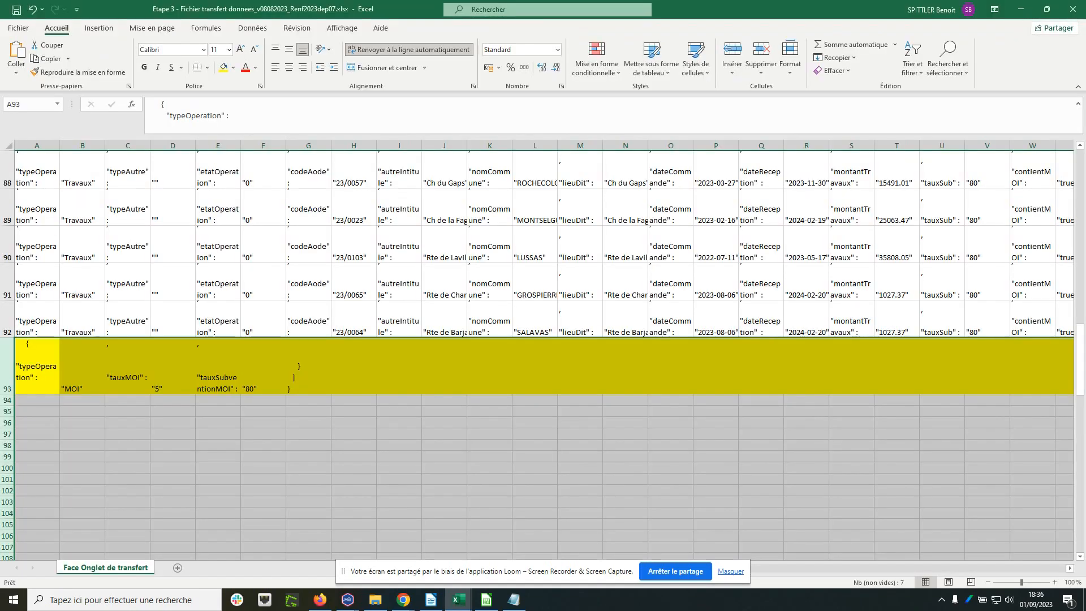